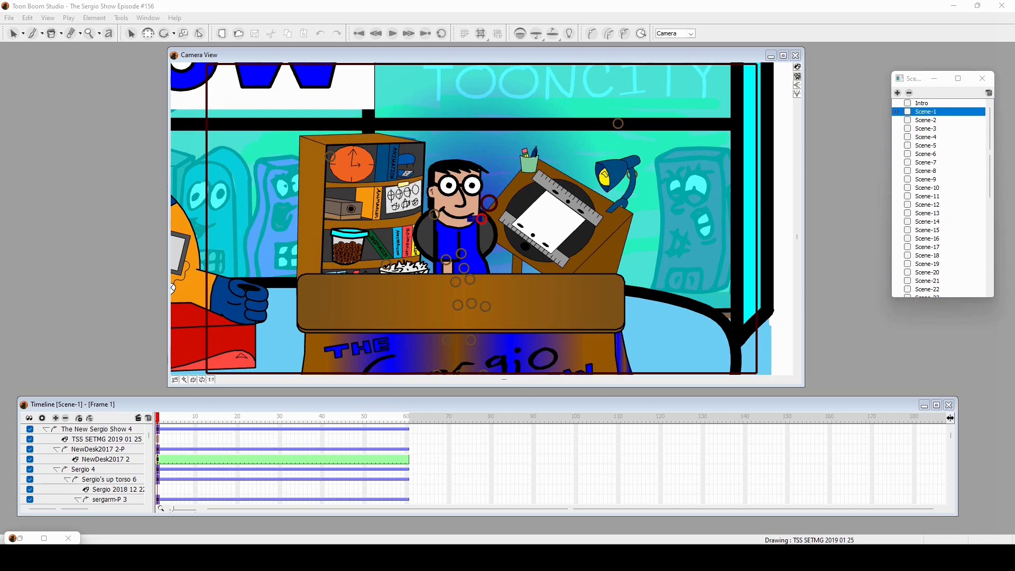
# - Scrub through Scene-1, and open Scene-2 and scrub it up to the clapping hands near frame 89
pyautogui.moveTo(157, 418); pyautogui.dragTo(282, 429)
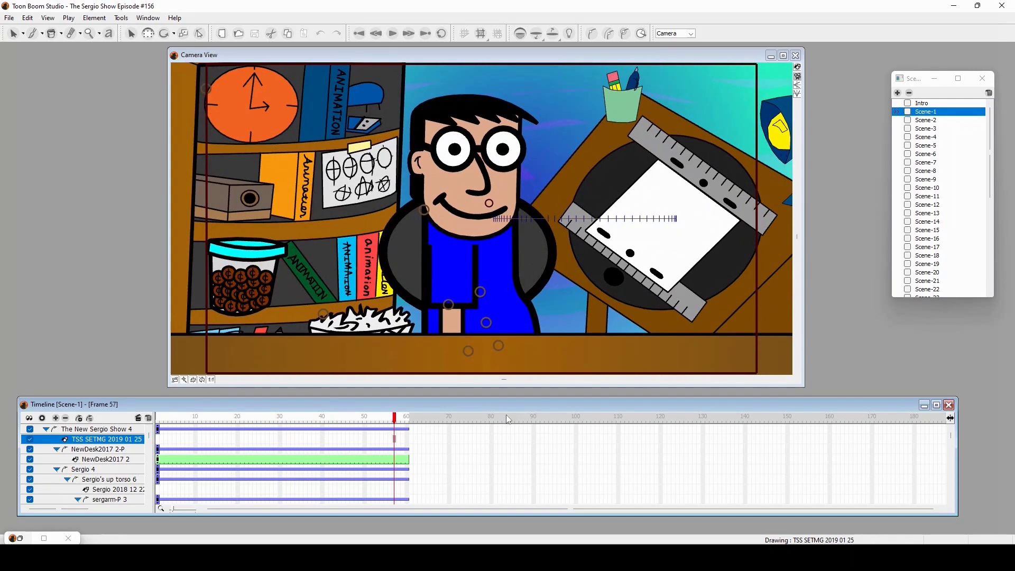
pyautogui.click(928, 122)
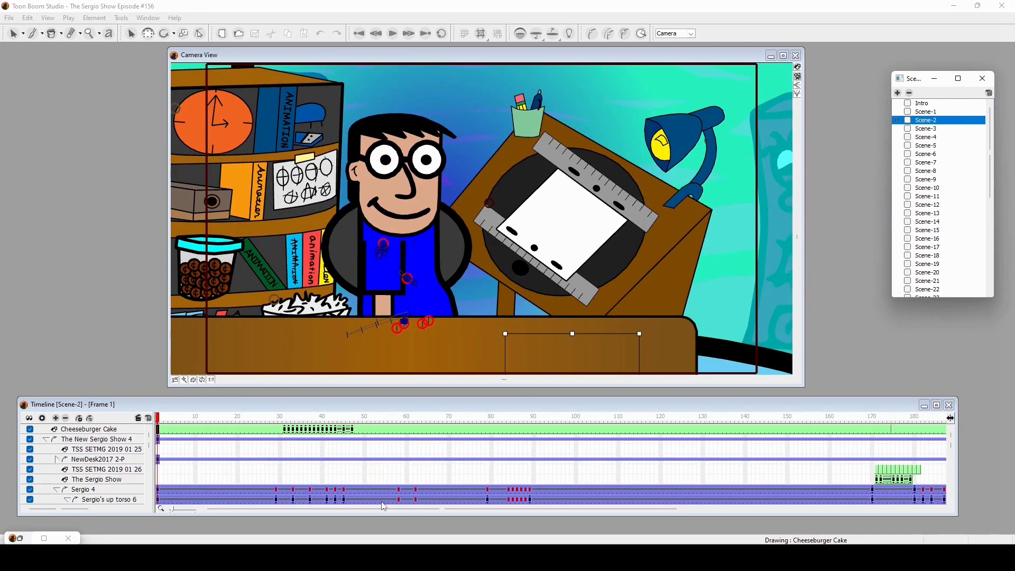
pyautogui.moveTo(320, 406); pyautogui.dragTo(227, 443)
pyautogui.click(234, 426)
pyautogui.click(268, 426)
pyautogui.press('Return')
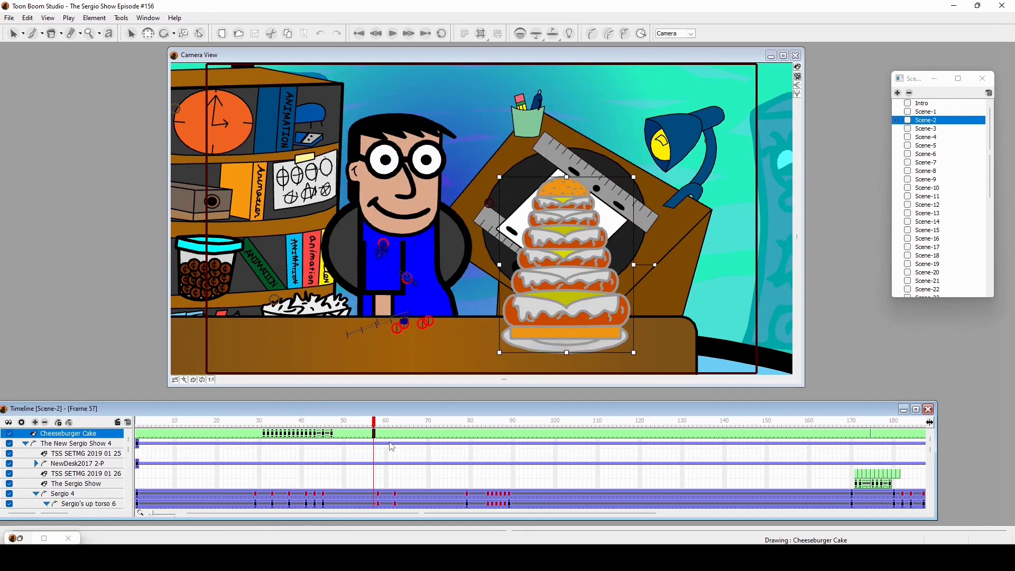
pyautogui.moveTo(460, 463); pyautogui.dragTo(509, 452)
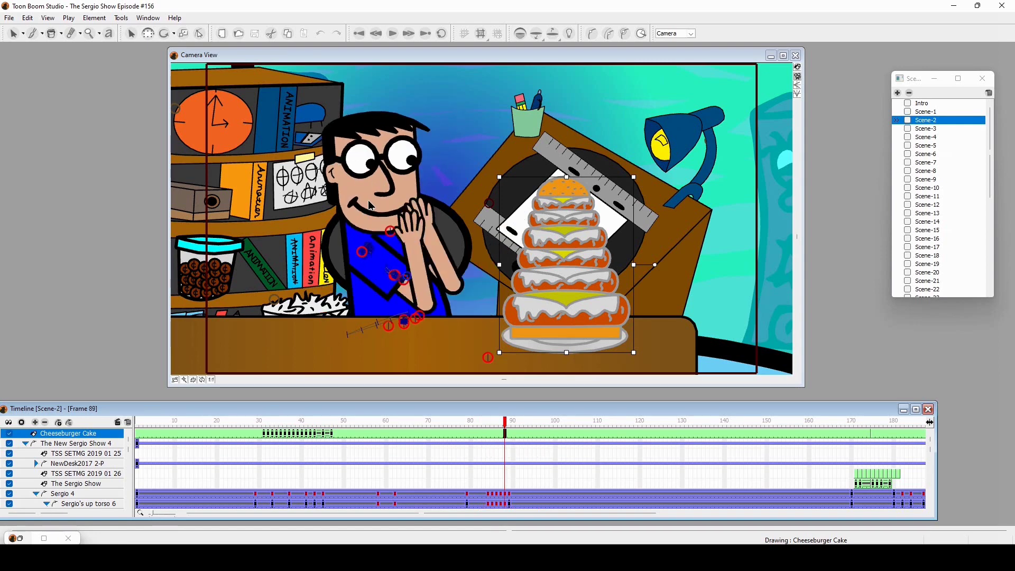
# - Step back and forth frame by frame around frames 85 to 92 of Scene-2 to examine the hand clasp and eye change
pyautogui.press('.')
pyautogui.press(',')
pyautogui.press('.')
pyautogui.press('.')
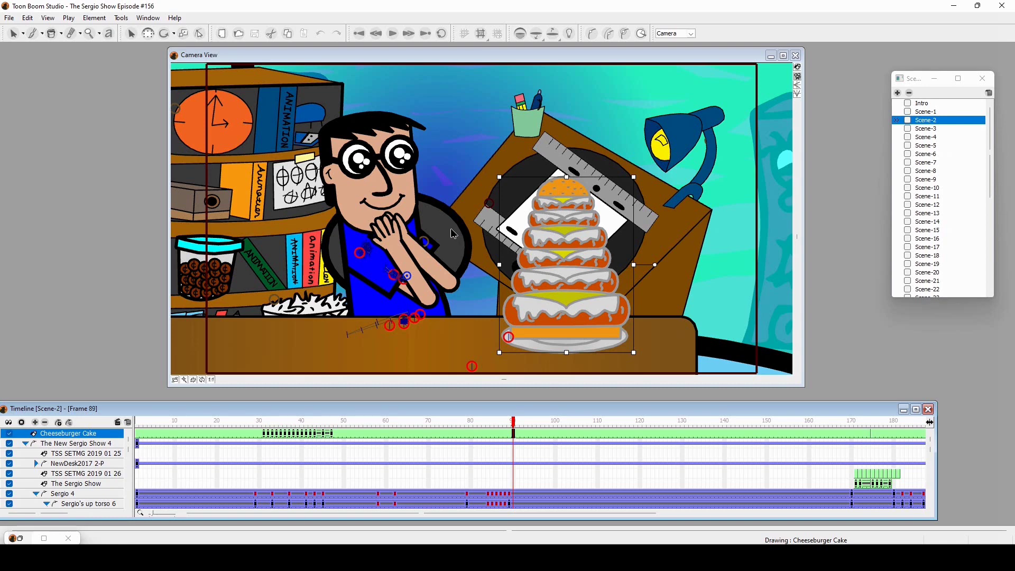
pyautogui.press('.')
pyautogui.press('.')
pyautogui.press('.')
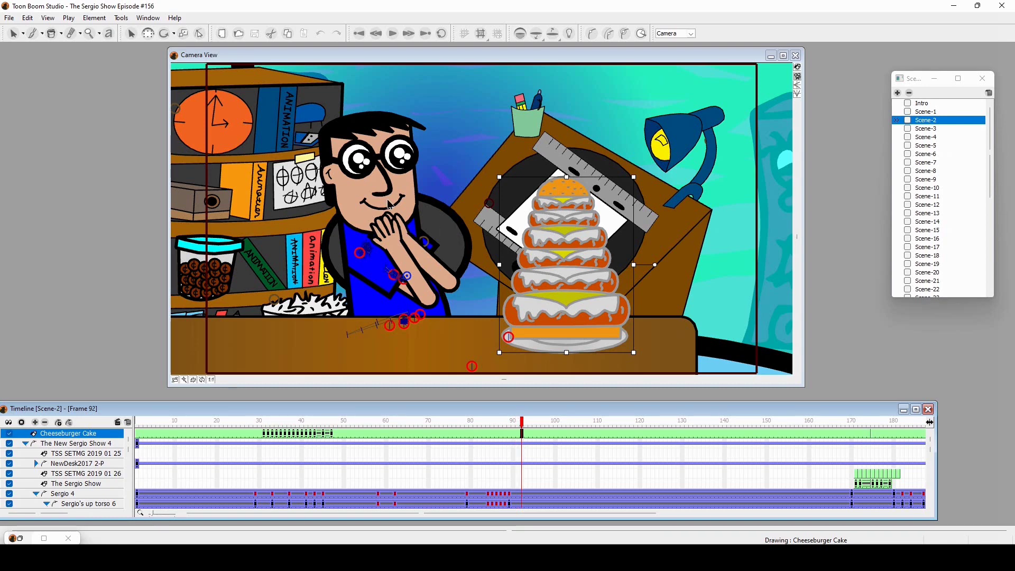
pyautogui.press(',')
pyautogui.press(',')
pyautogui.press(',')
pyautogui.press(',')
pyautogui.press(',')
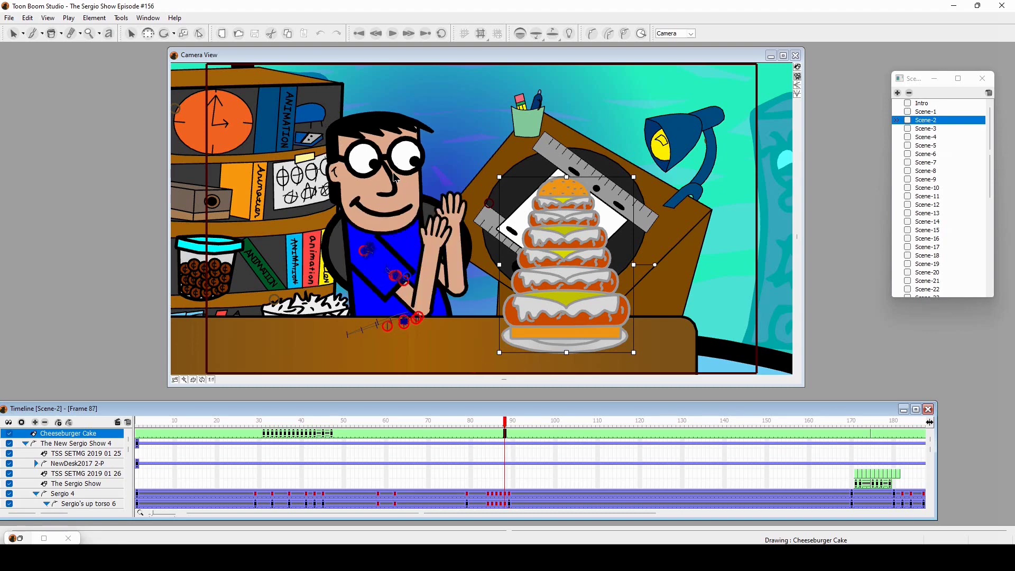
pyautogui.press(',')
pyautogui.press(',')
pyautogui.press('.')
pyautogui.press('.')
pyautogui.press('.')
pyautogui.press('.')
pyautogui.press('.')
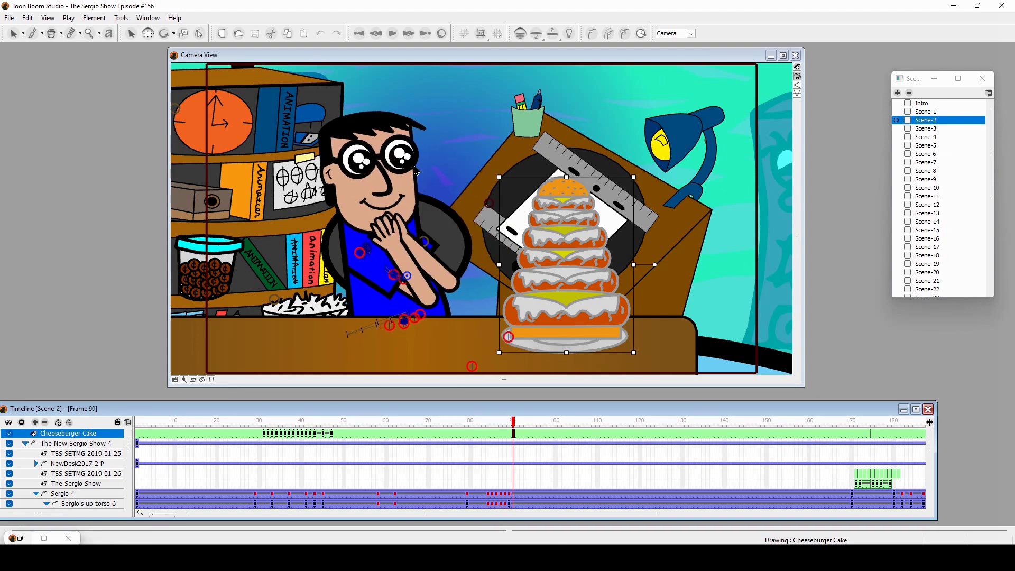
pyautogui.press(',')
pyautogui.press(',')
pyautogui.press(',')
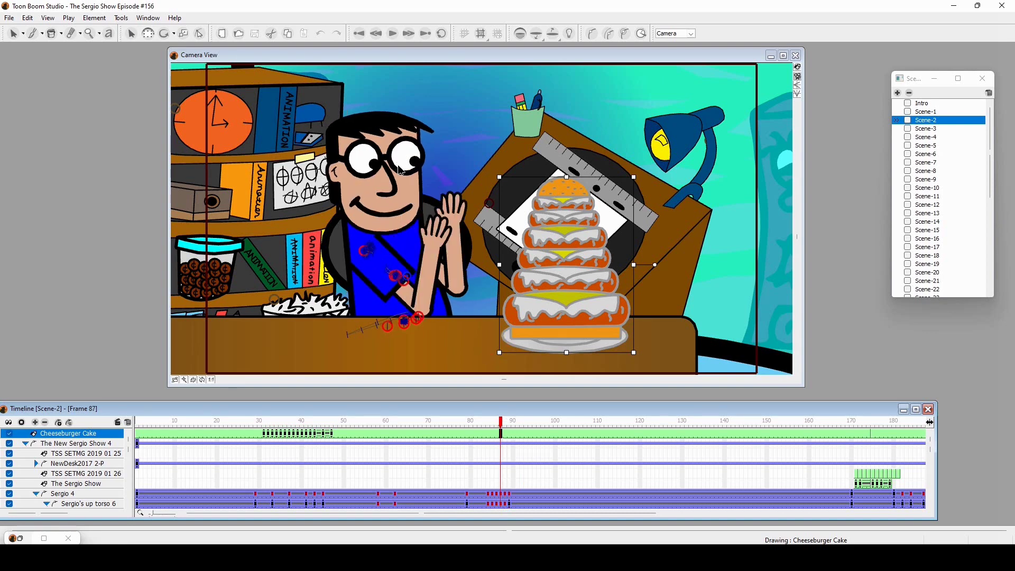
pyautogui.press('.')
pyautogui.press('.')
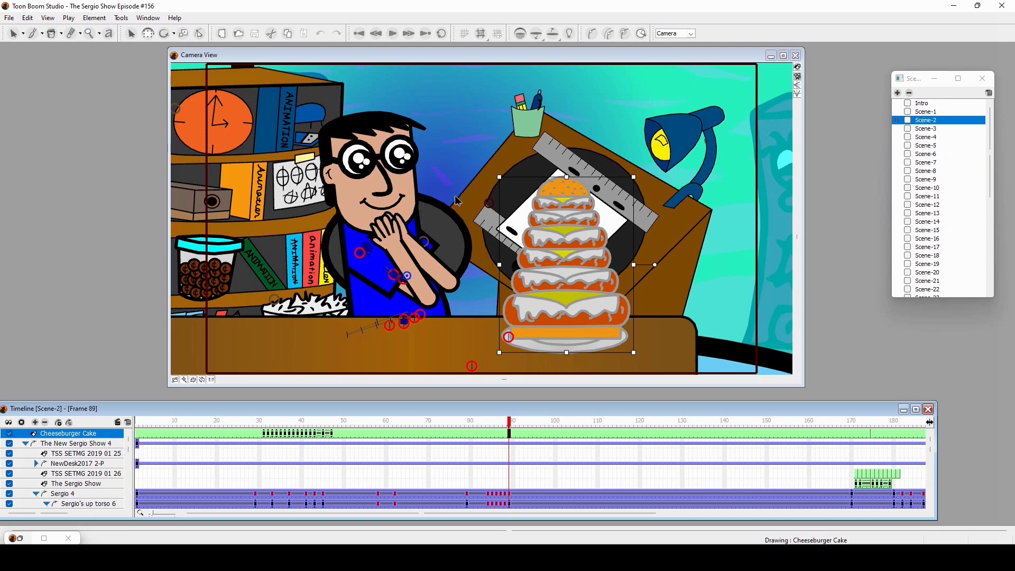
pyautogui.press(',')
pyautogui.press(',')
pyautogui.press('.')
pyautogui.press('.')
pyautogui.press('.')
pyautogui.press('.')
pyautogui.press('.')
pyautogui.press('.')
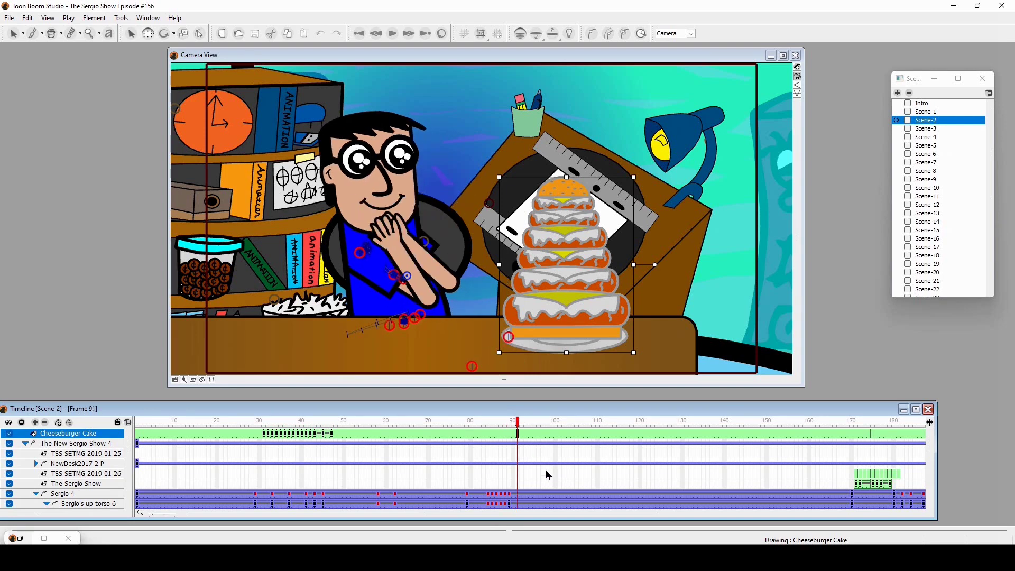
# - Scrub Scene-2 to frame 170 and step through to frame 182 to examine the character devouring the cheeseburger cake
pyautogui.click(545, 423)
pyautogui.moveTo(546, 423); pyautogui.dragTo(820, 470)
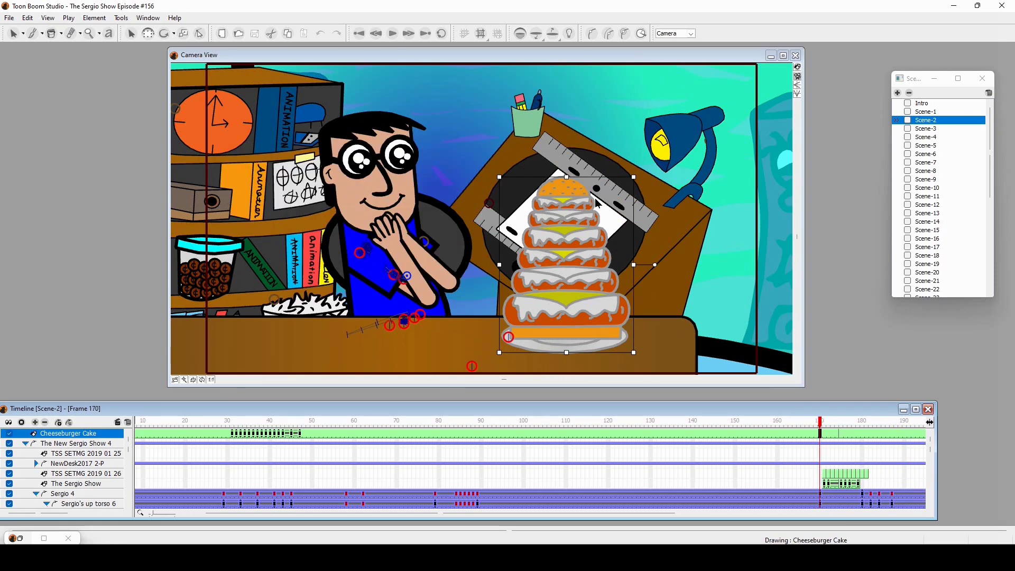
pyautogui.press('.')
pyautogui.press(',')
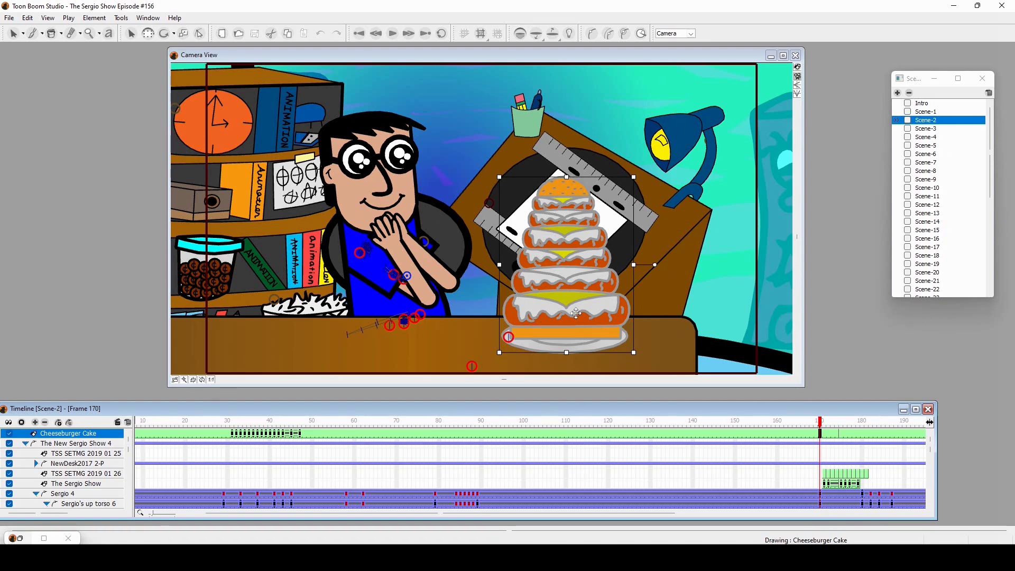
pyautogui.press('.')
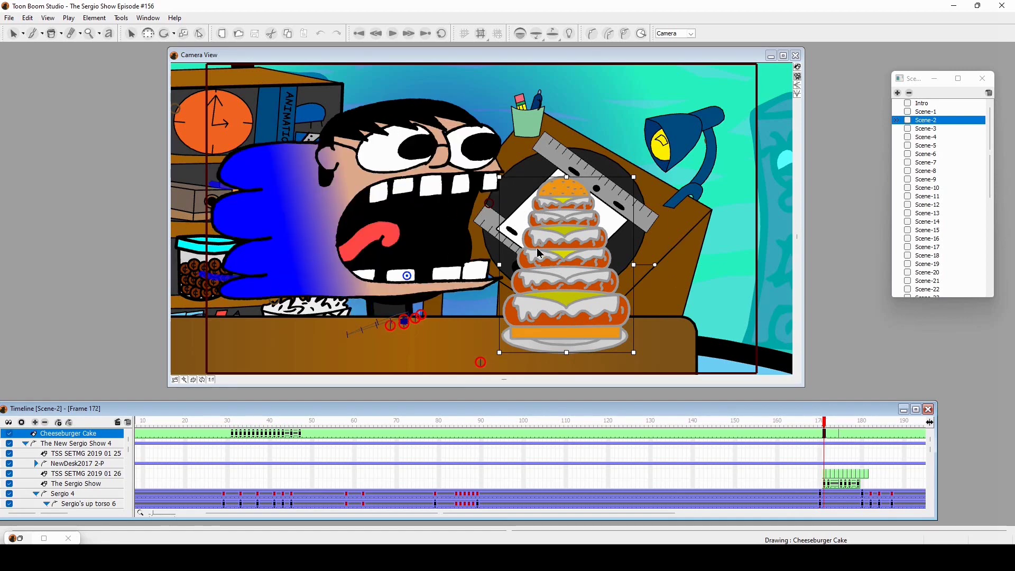
pyautogui.press('.')
pyautogui.press('.')
pyautogui.press('.')
pyautogui.press('.')
pyautogui.press('.')
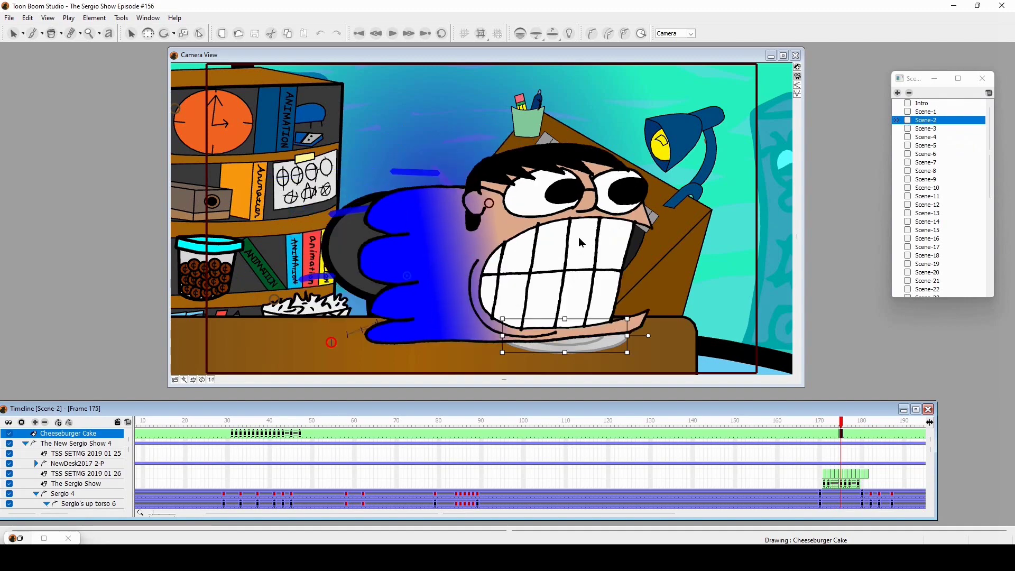
pyautogui.press('.')
pyautogui.press('.')
pyautogui.press('.')
pyautogui.press('.')
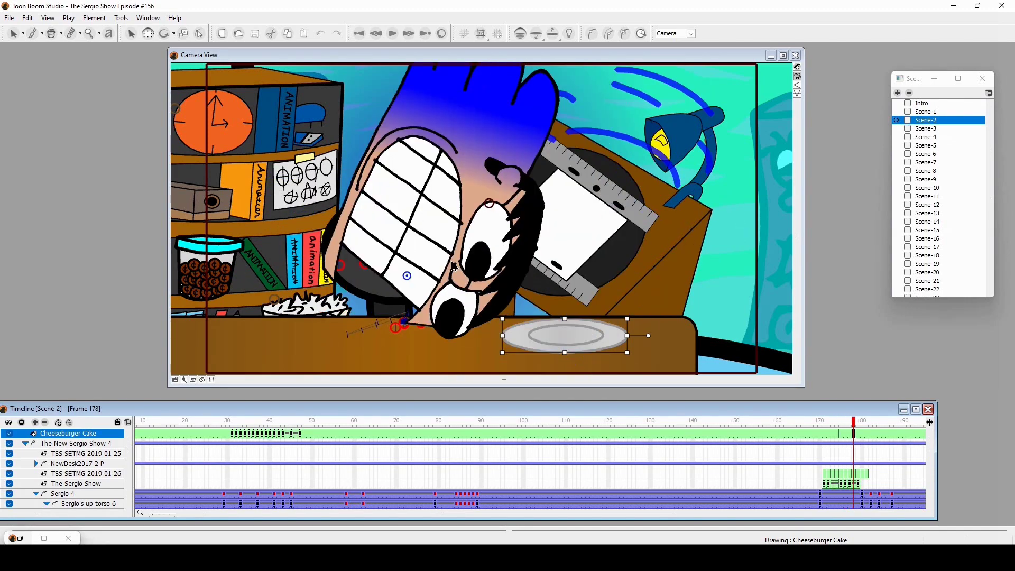
pyautogui.press('.')
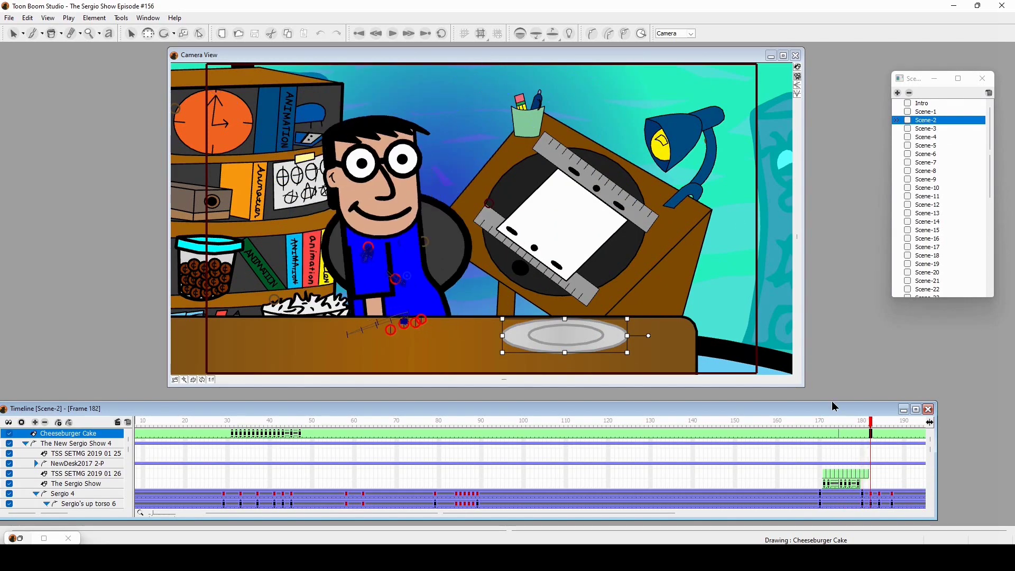
# - Scrub through the remainder of Scene-2 to about frame 262
pyautogui.moveTo(868, 431); pyautogui.dragTo(936, 433)
pyautogui.moveTo(645, 513); pyautogui.dragTo(863, 523)
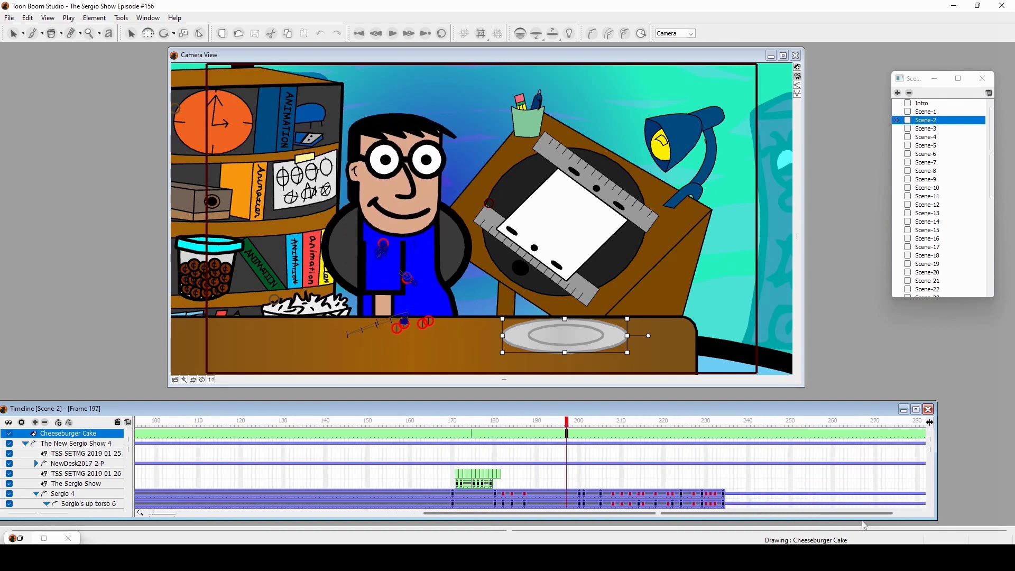
pyautogui.moveTo(603, 428); pyautogui.dragTo(843, 447)
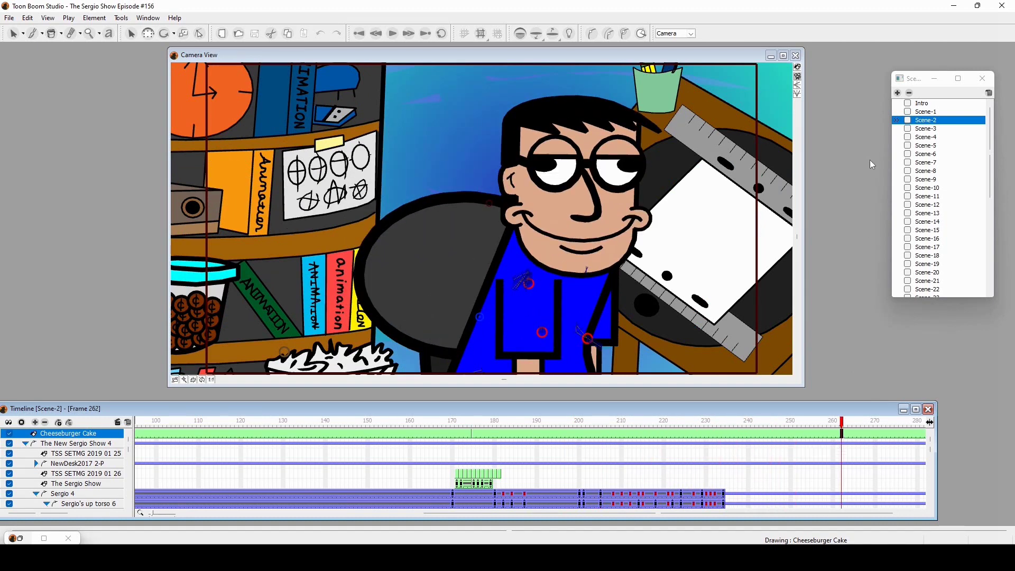
# - Open Scene-3 and scrub through the walk cycle, the stop and the close-up at about frame 138
pyautogui.click(936, 132)
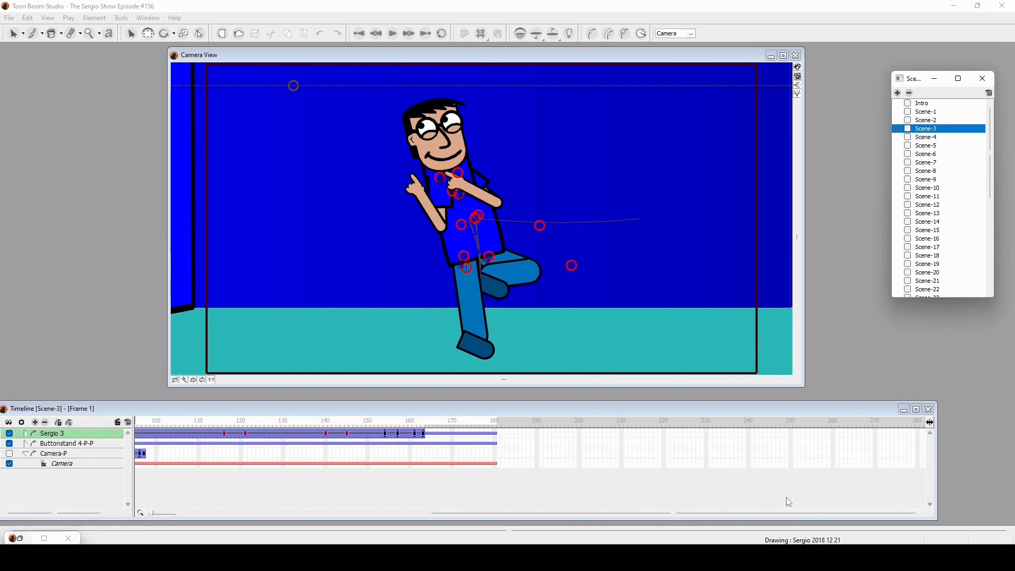
pyautogui.moveTo(652, 513); pyautogui.dragTo(338, 508)
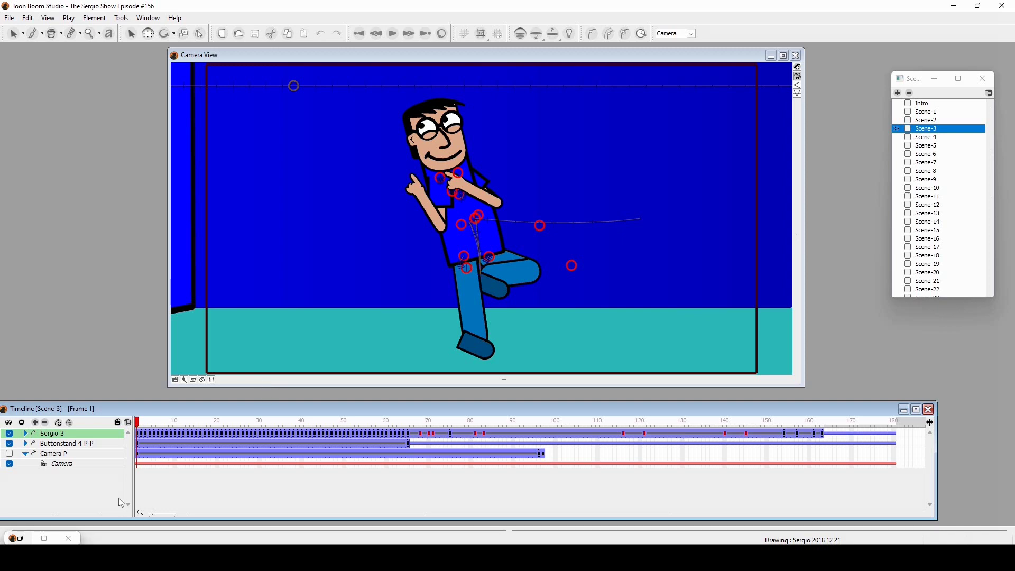
pyautogui.moveTo(147, 428); pyautogui.dragTo(421, 423)
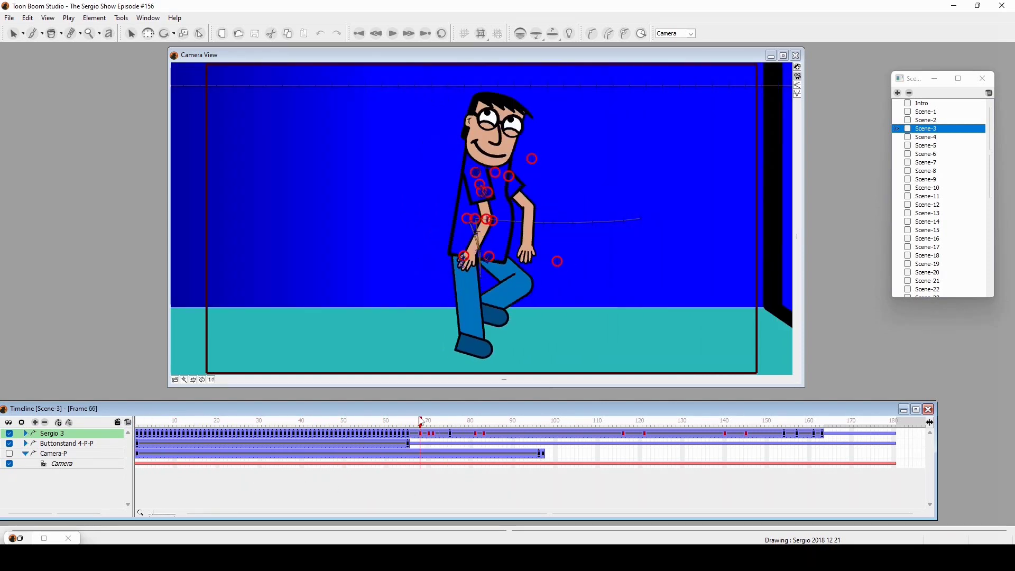
pyautogui.moveTo(171, 426); pyautogui.dragTo(458, 439)
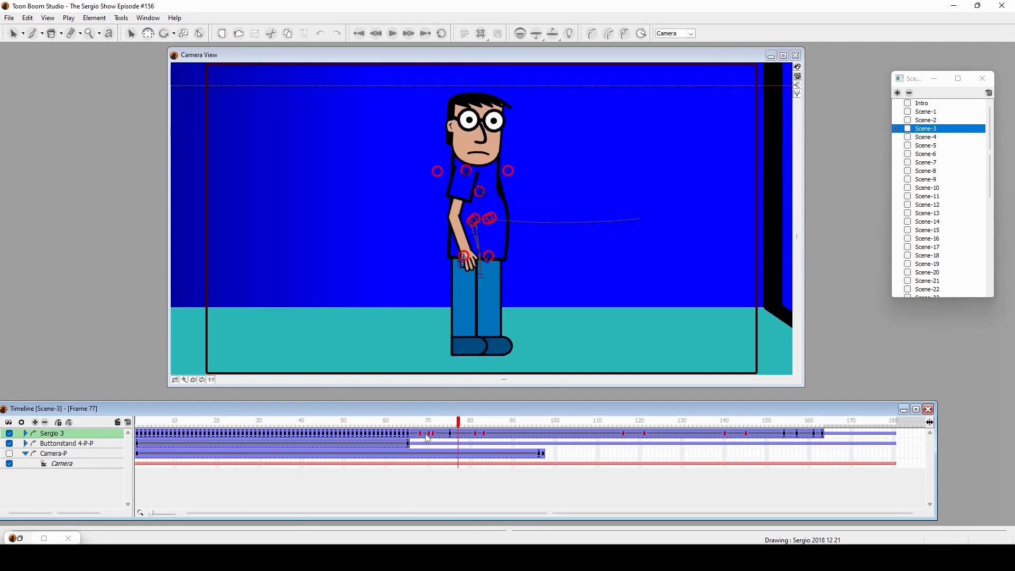
pyautogui.moveTo(428, 439); pyautogui.dragTo(370, 436)
pyautogui.click(405, 432)
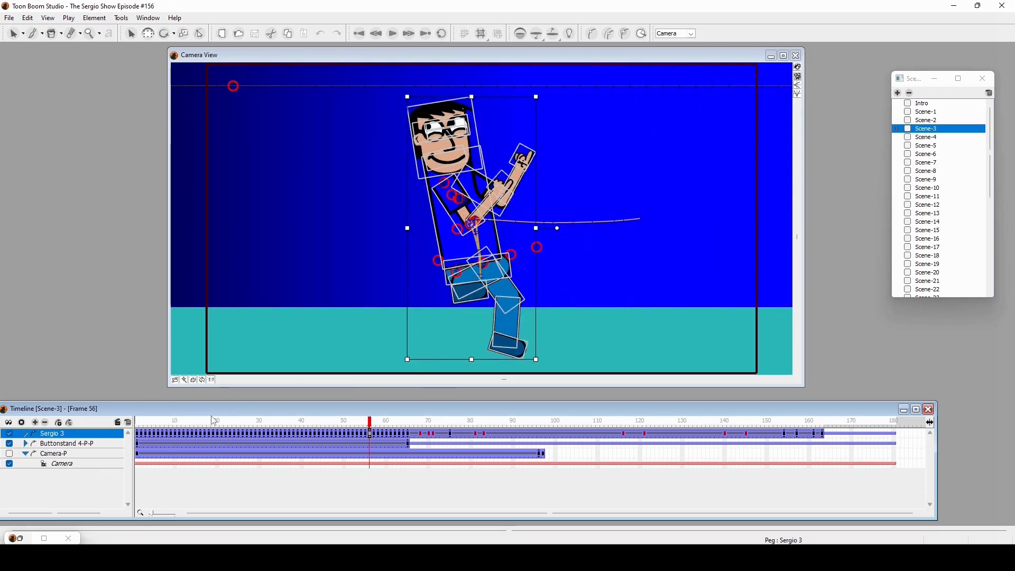
pyautogui.moveTo(213, 422); pyautogui.dragTo(429, 422)
pyautogui.click(623, 421)
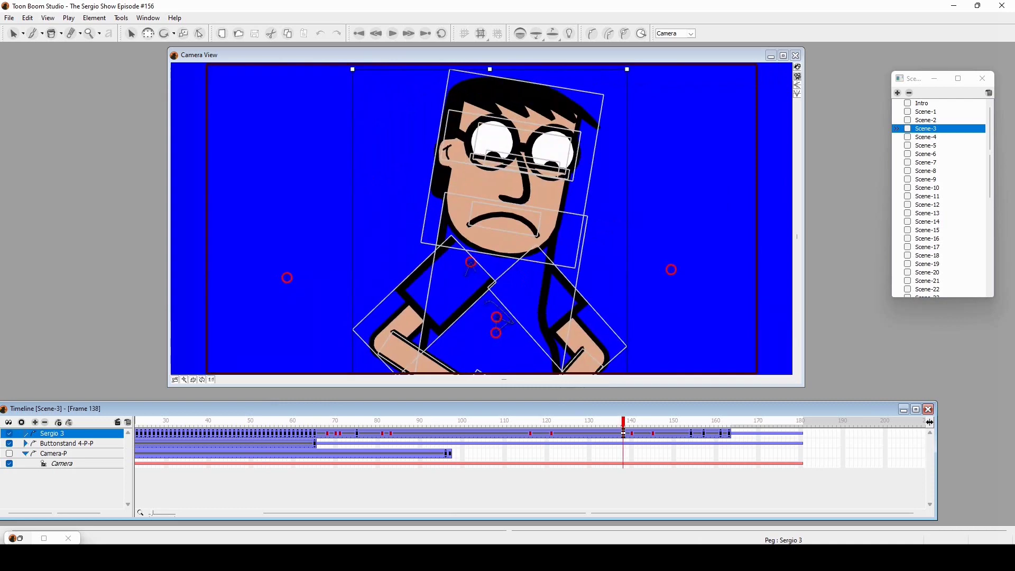
# - Open Scene-4 and scrub through the kitchen shot with the bottle to about frame 159
pyautogui.click(937, 137)
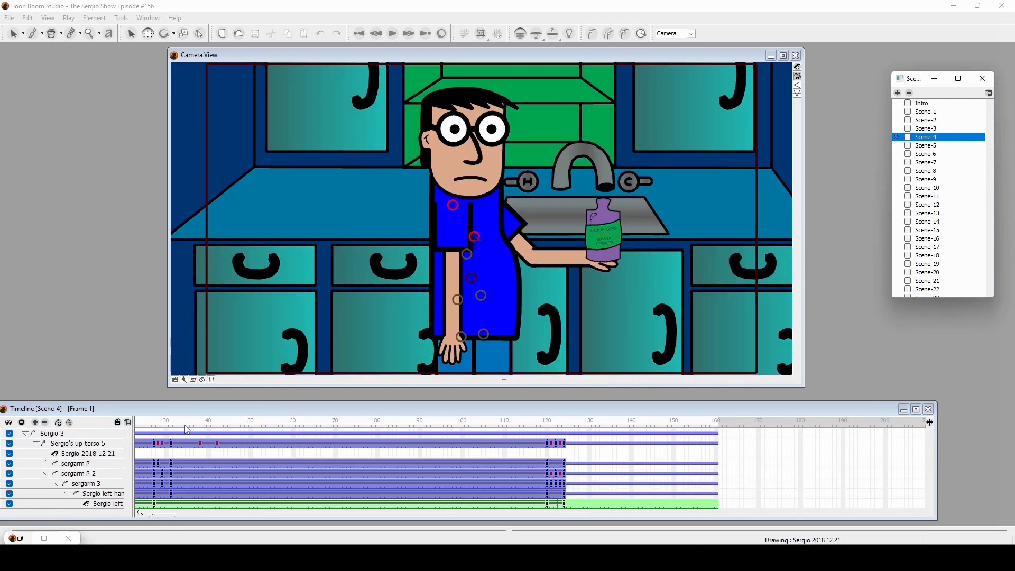
pyautogui.moveTo(185, 425); pyautogui.dragTo(848, 377)
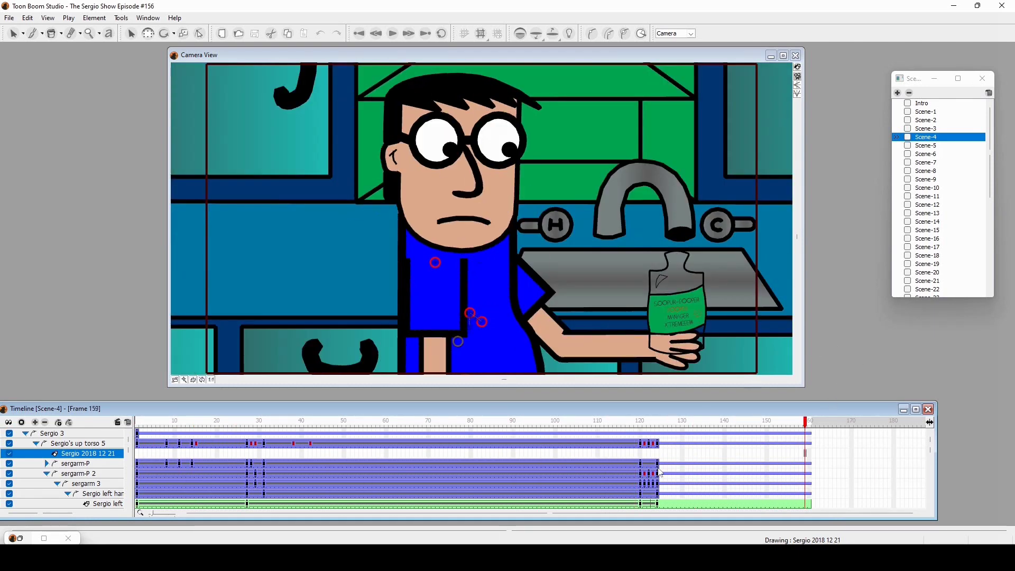
pyautogui.moveTo(636, 431); pyautogui.dragTo(691, 431)
# - Open Scene-5 and scrub from the empty chair through the character's entrance to the end at frame 112
pyautogui.click(924, 145)
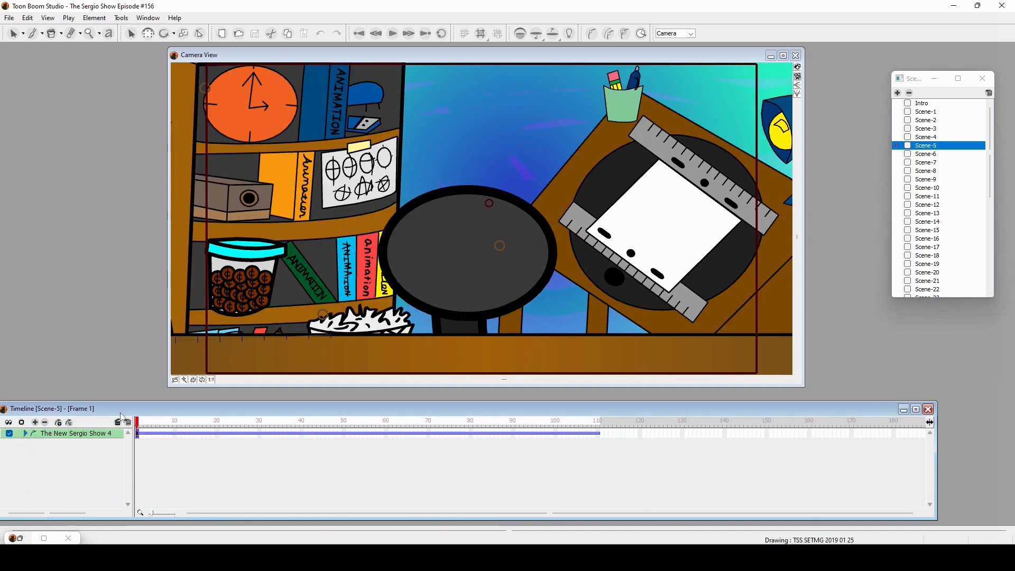
pyautogui.moveTo(153, 421); pyautogui.dragTo(412, 436)
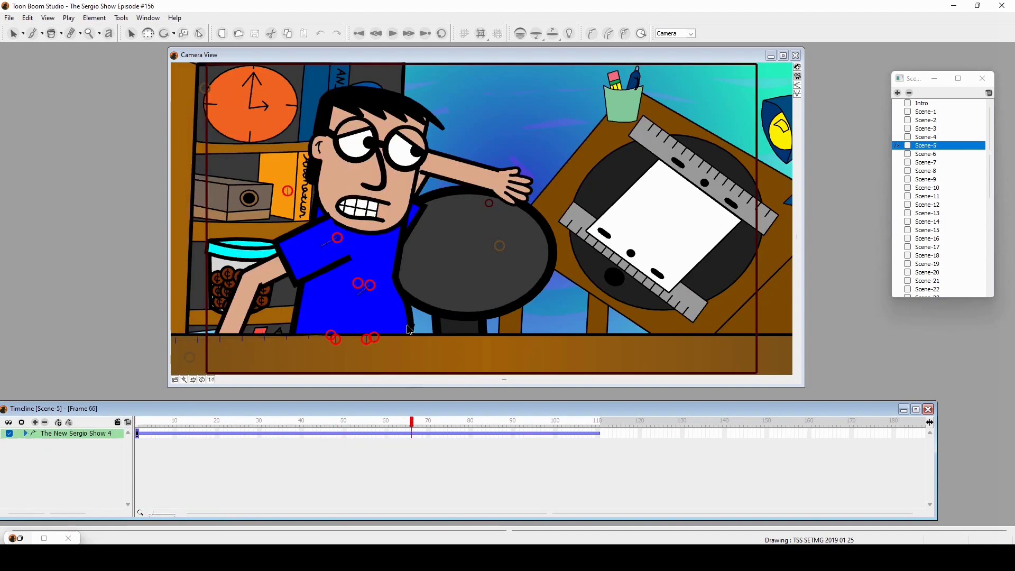
pyautogui.click(382, 292)
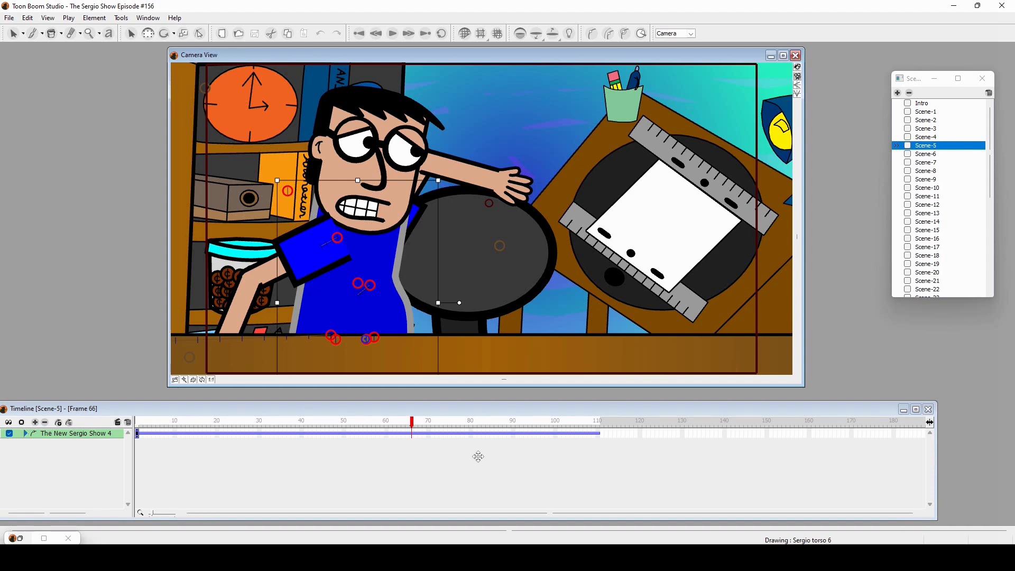
pyautogui.moveTo(425, 412)
pyautogui.mouseDown()
pyautogui.moveTo(434, 420)
pyautogui.moveTo(421, 408)
pyautogui.moveTo(399, 424)
pyautogui.moveTo(604, 428)
pyautogui.mouseUp()
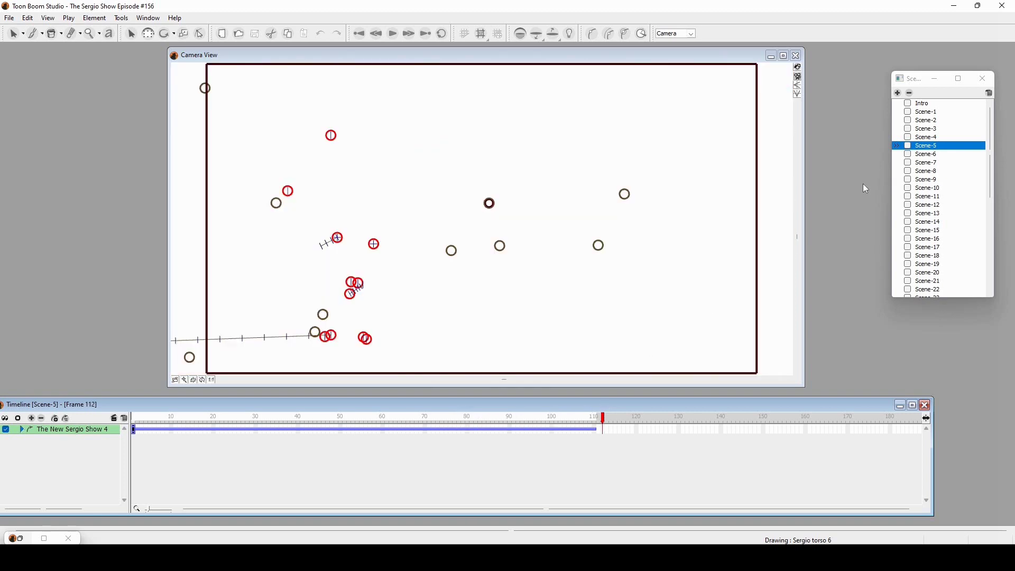
# - Open Scene-6 and scrub back and forth through the frame-by-frame torso animation, ending at frame 30
pyautogui.click(940, 154)
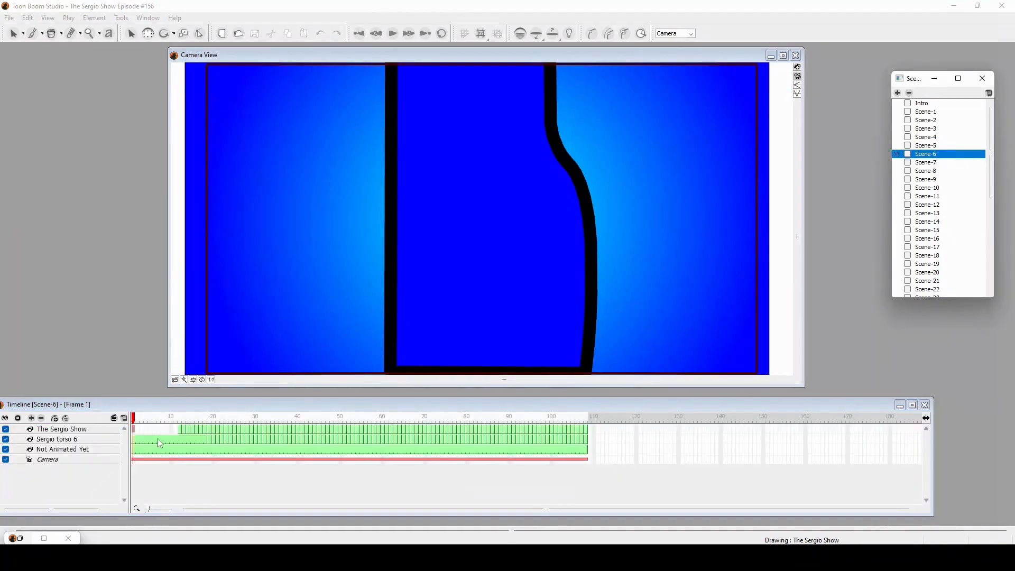
pyautogui.moveTo(186, 421); pyautogui.dragTo(227, 415)
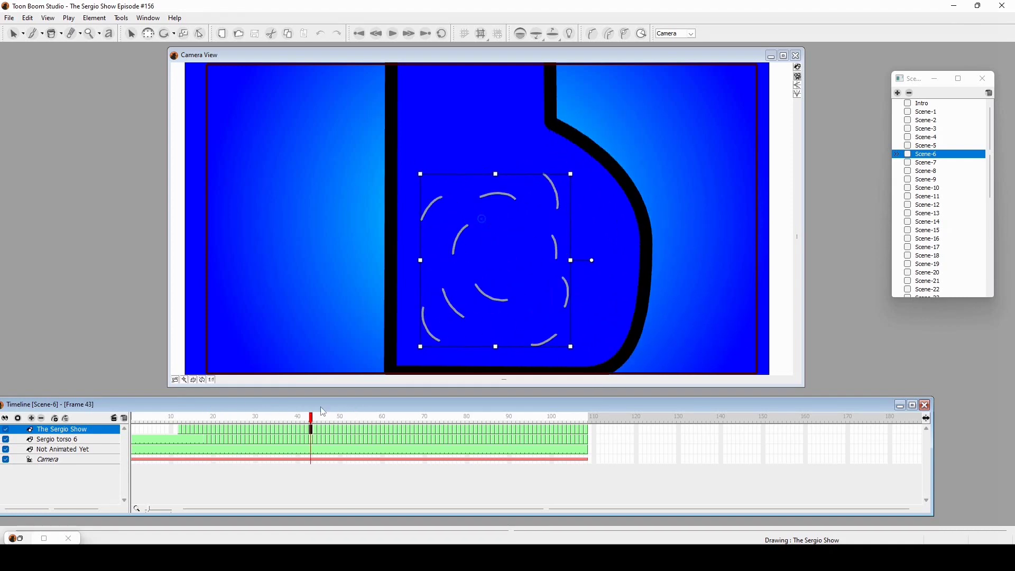
pyautogui.moveTo(244, 424)
pyautogui.mouseDown()
pyautogui.moveTo(176, 418)
pyautogui.moveTo(584, 430)
pyautogui.moveTo(472, 395)
pyautogui.moveTo(153, 391)
pyautogui.mouseUp()
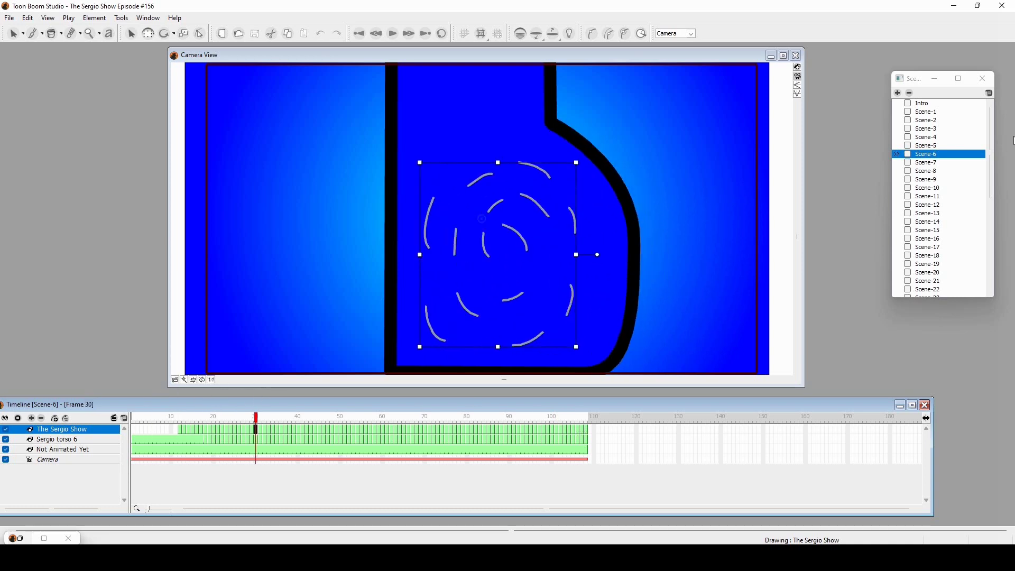
# - Open Scene-7 and scrub the character's exit to frame 60, and scrub Scene-8's bathroom door shot to frame 34
pyautogui.click(935, 162)
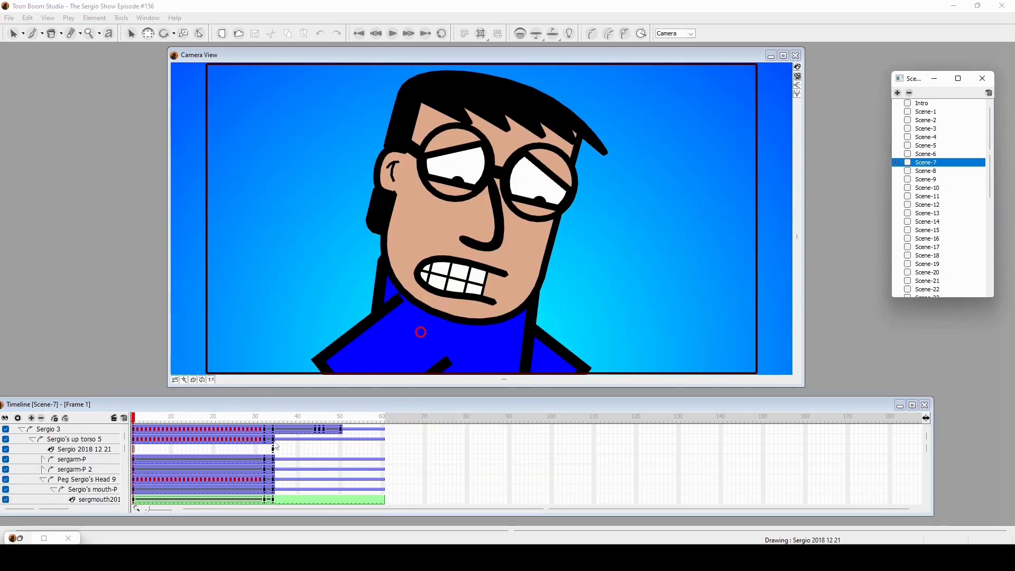
pyautogui.moveTo(163, 423); pyautogui.dragTo(383, 426)
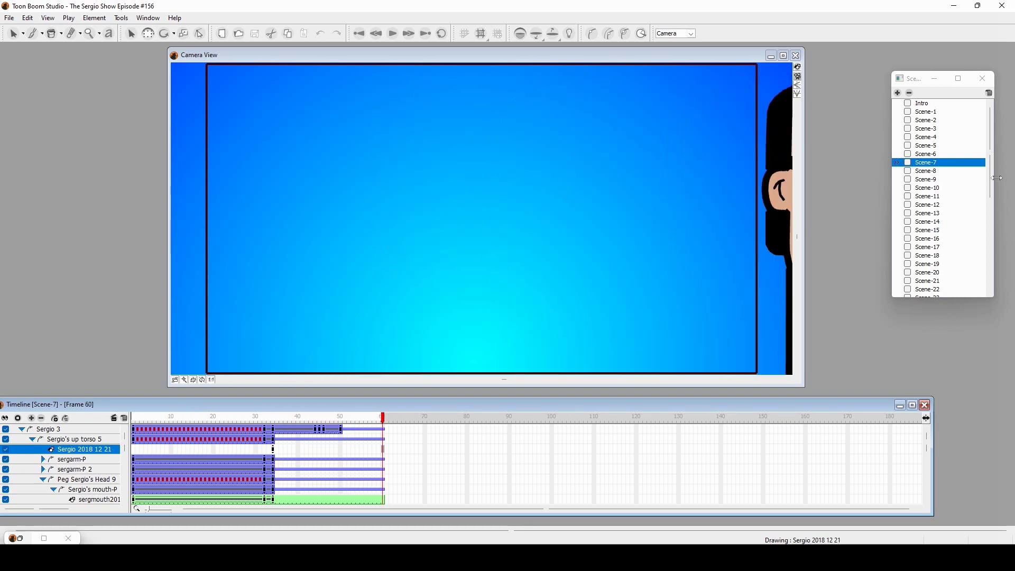
pyautogui.click(930, 171)
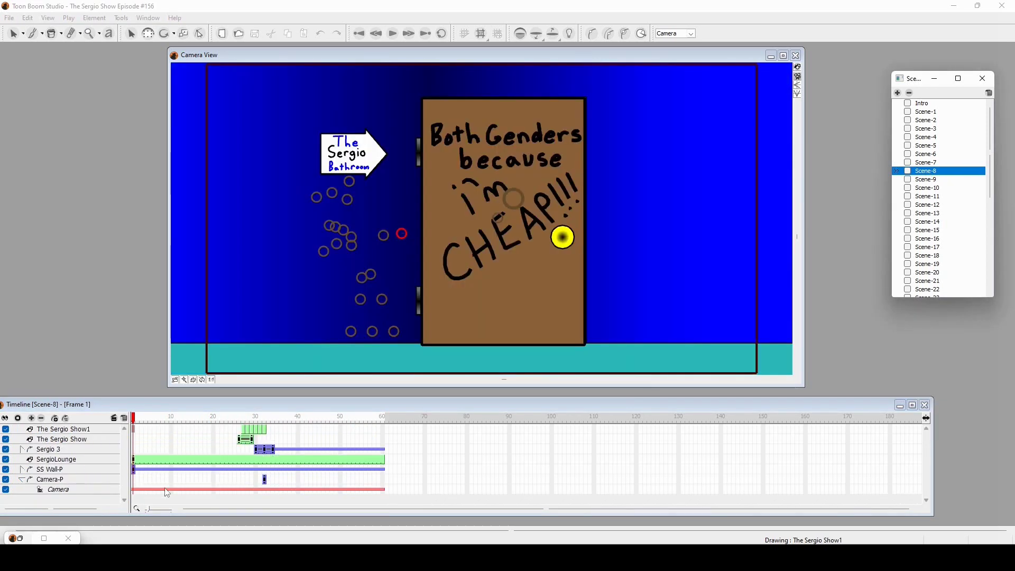
pyautogui.moveTo(152, 429); pyautogui.dragTo(275, 431)
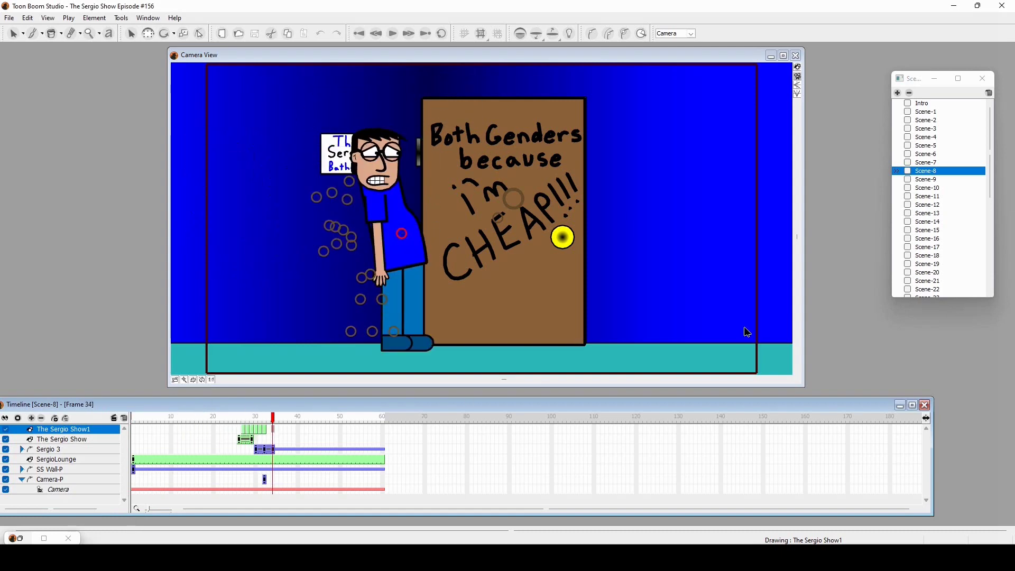
# - Open Scene-45, select the character's left leg and scrub repeatedly through the running animation, ending at frame 58
pyautogui.scroll(-8, 935, 285)
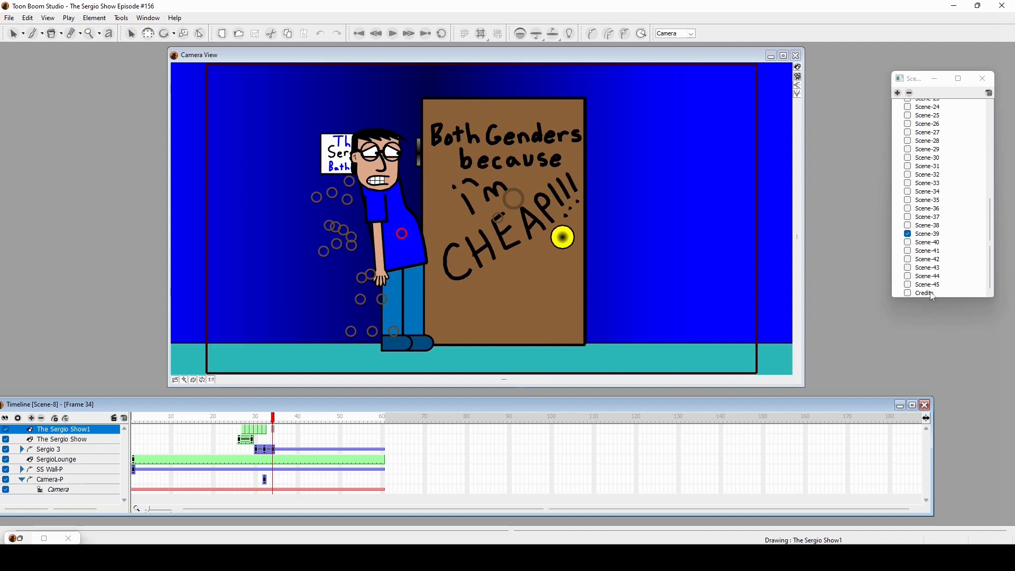
pyautogui.click(932, 293)
pyautogui.click(930, 287)
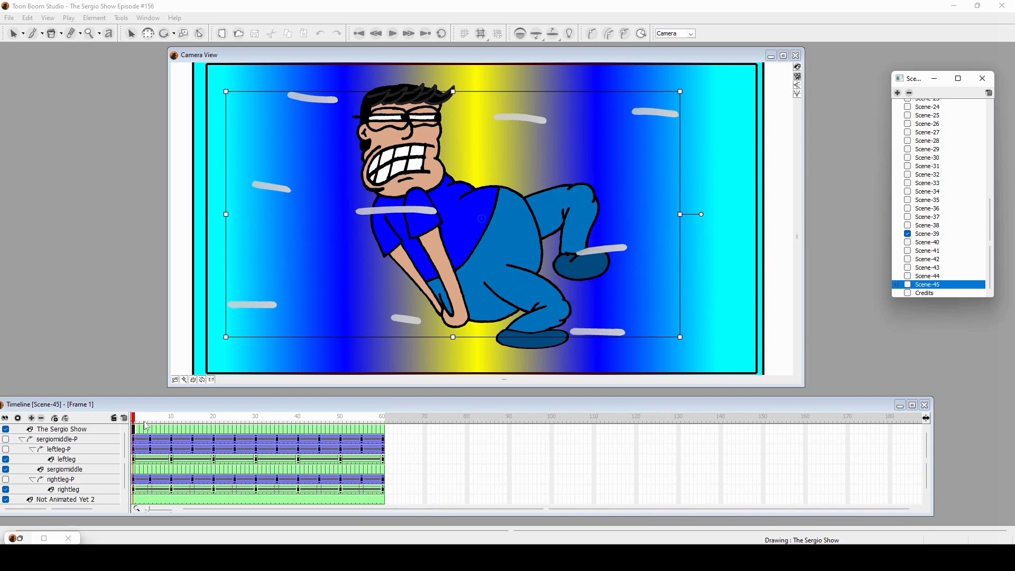
pyautogui.click(133, 429)
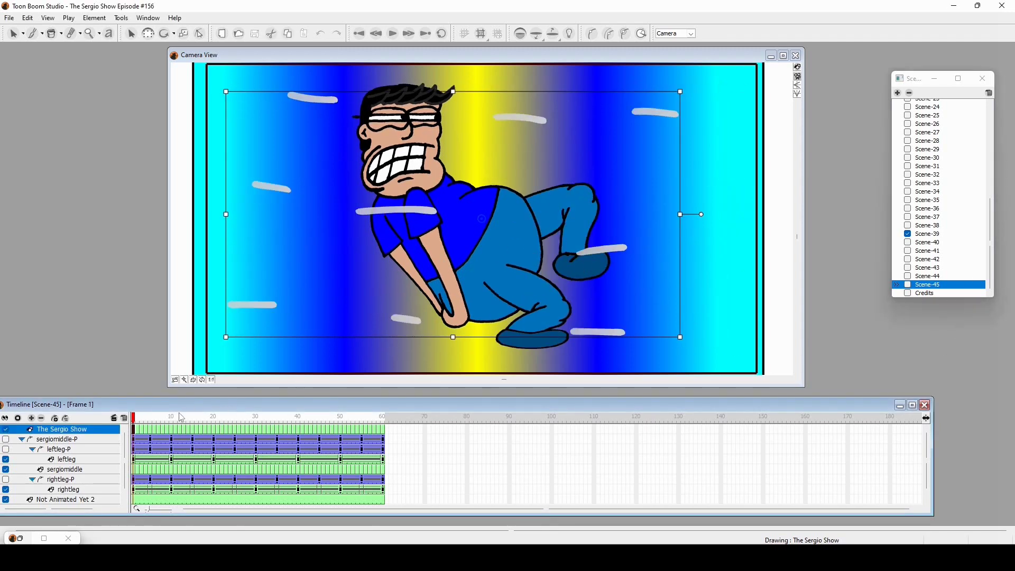
pyautogui.moveTo(134, 416); pyautogui.dragTo(111, 457)
pyautogui.click(563, 283)
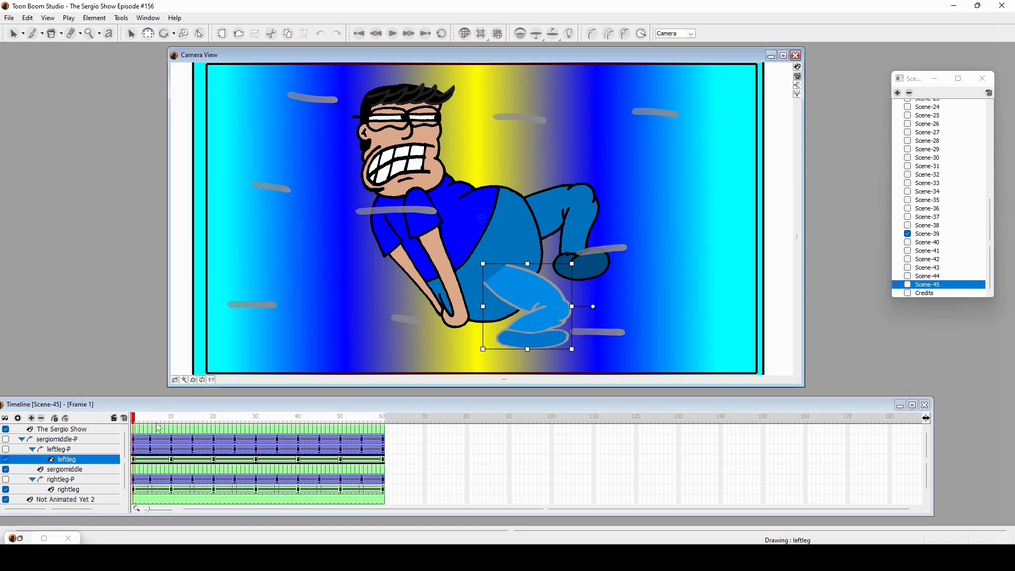
pyautogui.moveTo(150, 420)
pyautogui.mouseDown()
pyautogui.moveTo(169, 438)
pyautogui.moveTo(140, 442)
pyautogui.moveTo(157, 430)
pyautogui.moveTo(336, 431)
pyautogui.mouseUp()
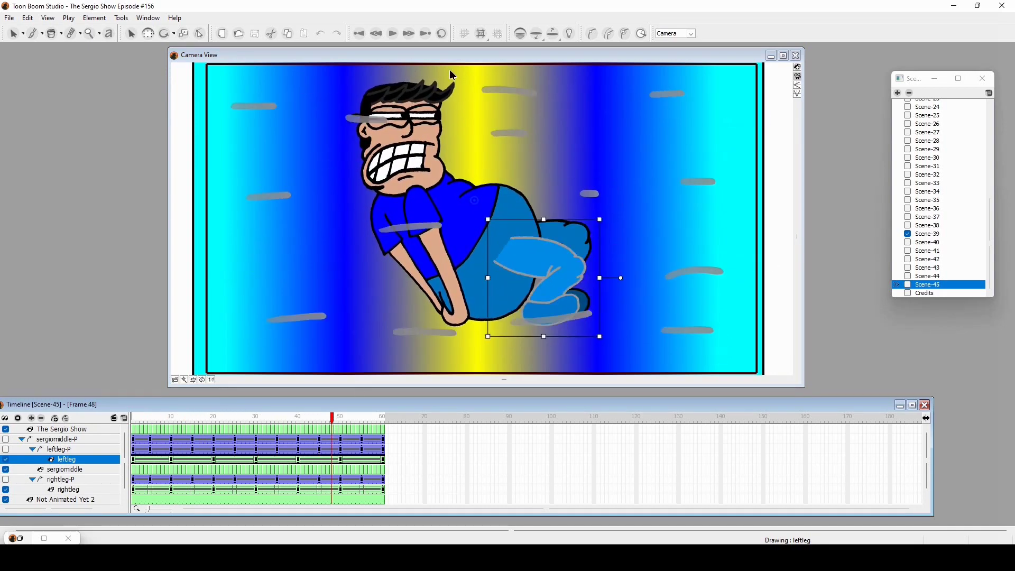
pyautogui.moveTo(139, 429)
pyautogui.mouseDown()
pyautogui.moveTo(215, 430)
pyautogui.moveTo(165, 446)
pyautogui.moveTo(375, 451)
pyautogui.mouseUp()
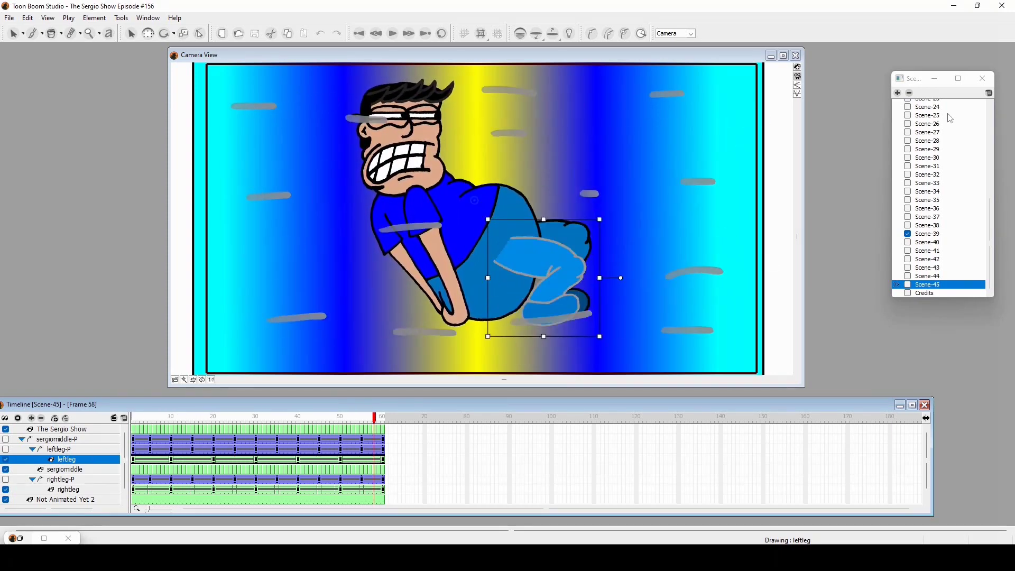
# - Go back to Scene-7 and scrub to frame 59, and review Scene-8 until the character stands at the bathroom door at frame 36
pyautogui.scroll(8, 934, 211)
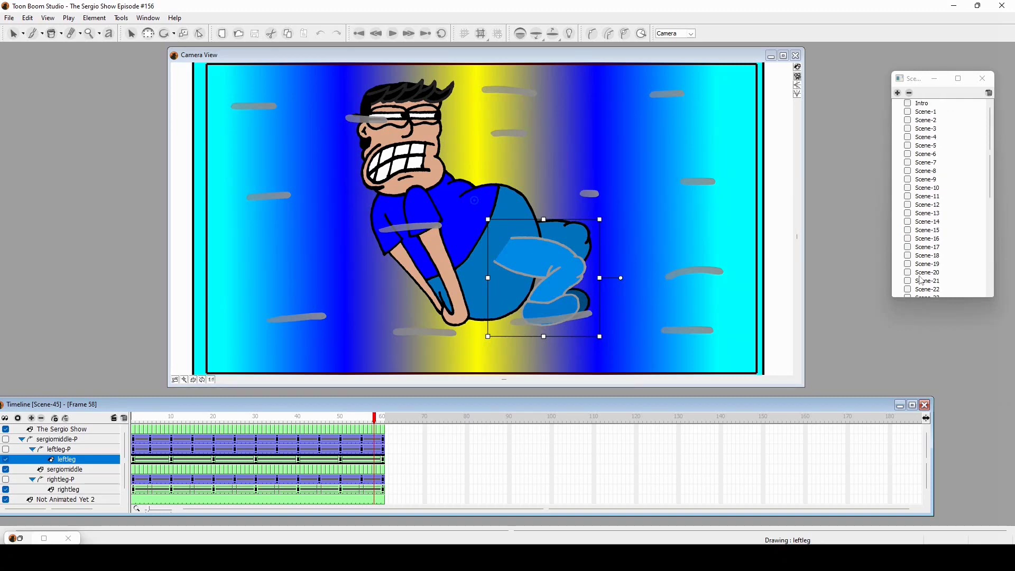
pyautogui.click(934, 164)
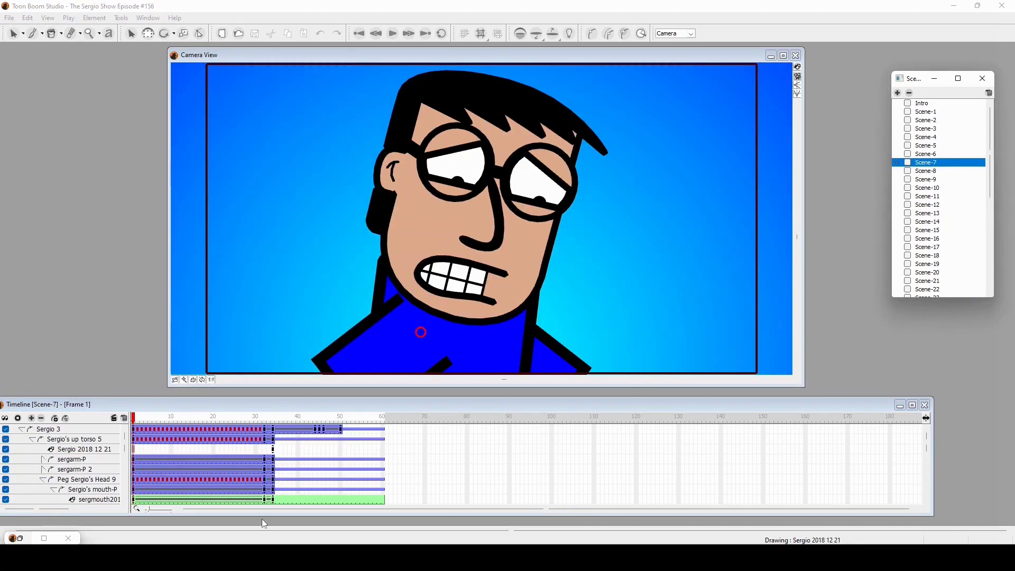
pyautogui.moveTo(266, 416); pyautogui.dragTo(378, 418)
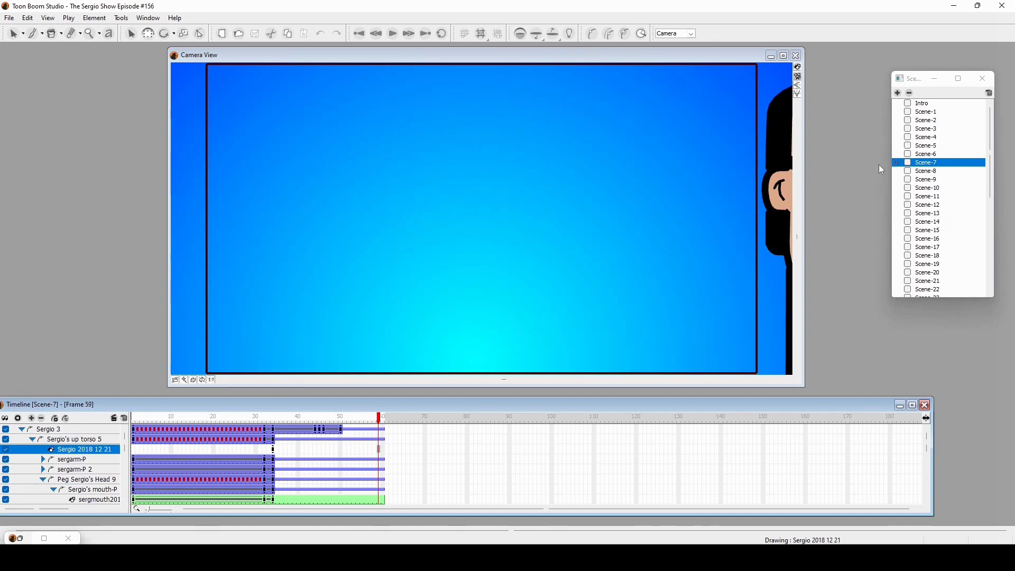
pyautogui.click(942, 172)
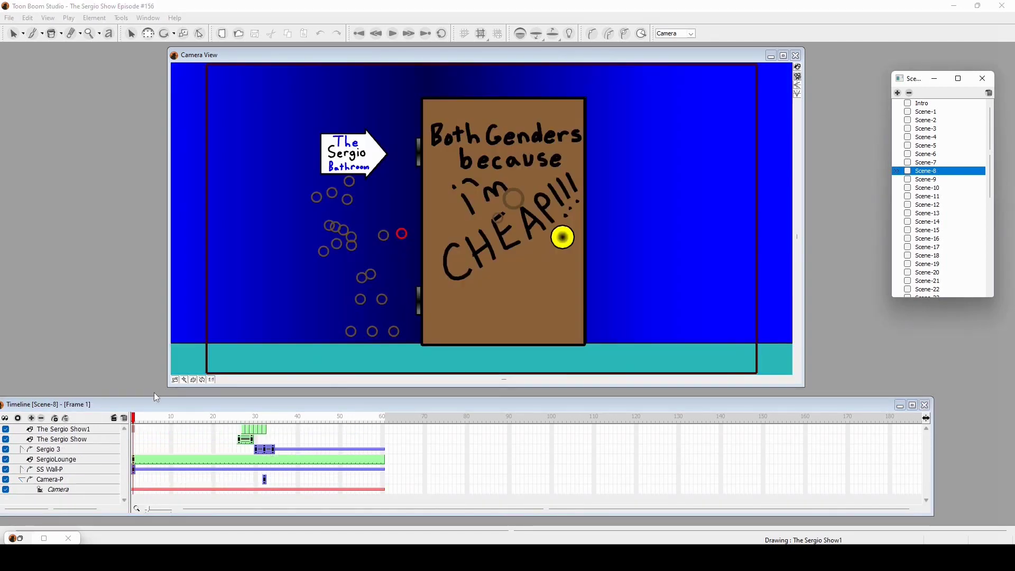
pyautogui.press('Return')
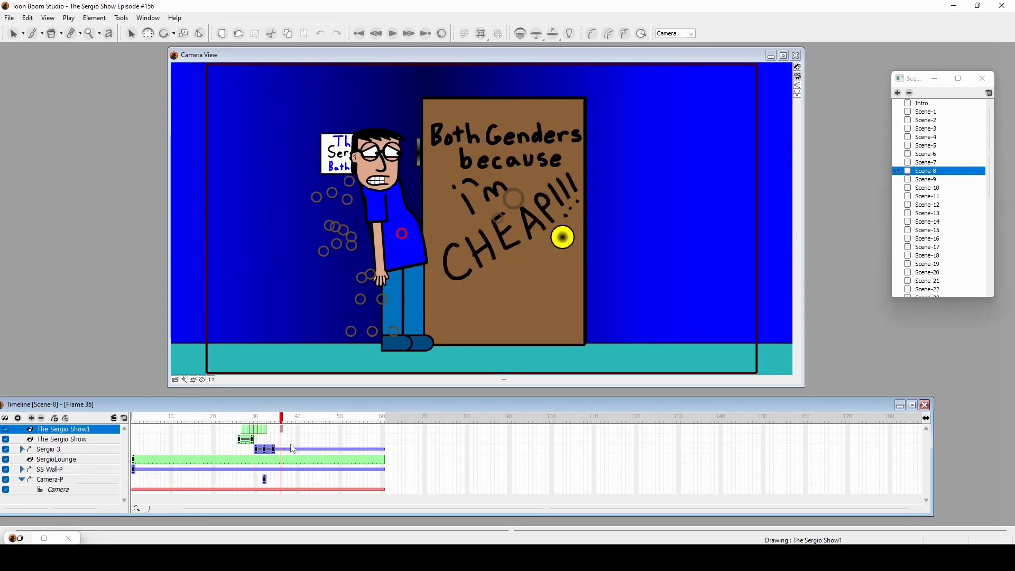
# - Scrub Scene-9's door opening to frame 46, and review Scene-10's zoom on the toilet from the first frame to the end
pyautogui.click(925, 180)
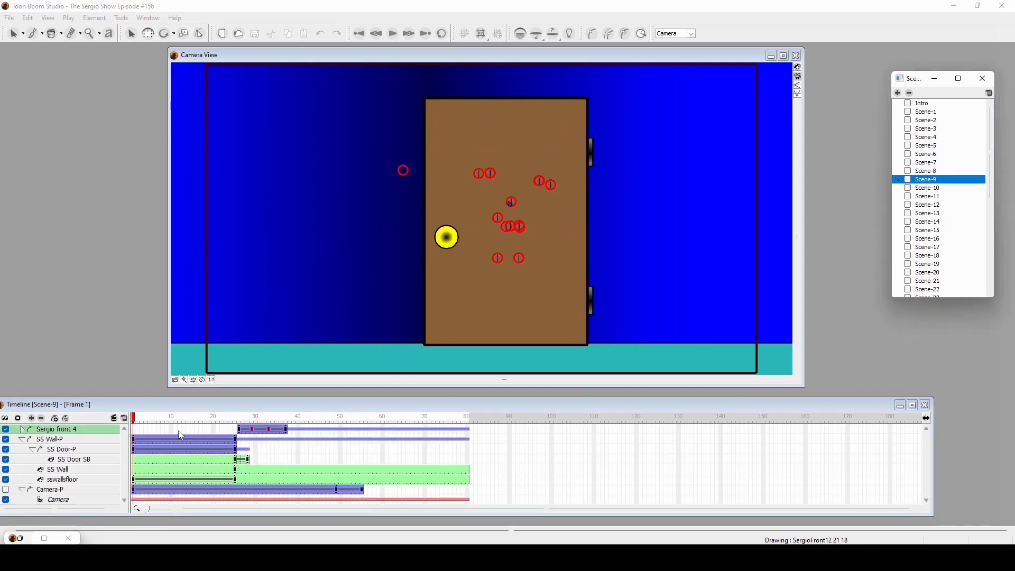
pyautogui.moveTo(165, 421); pyautogui.dragTo(324, 423)
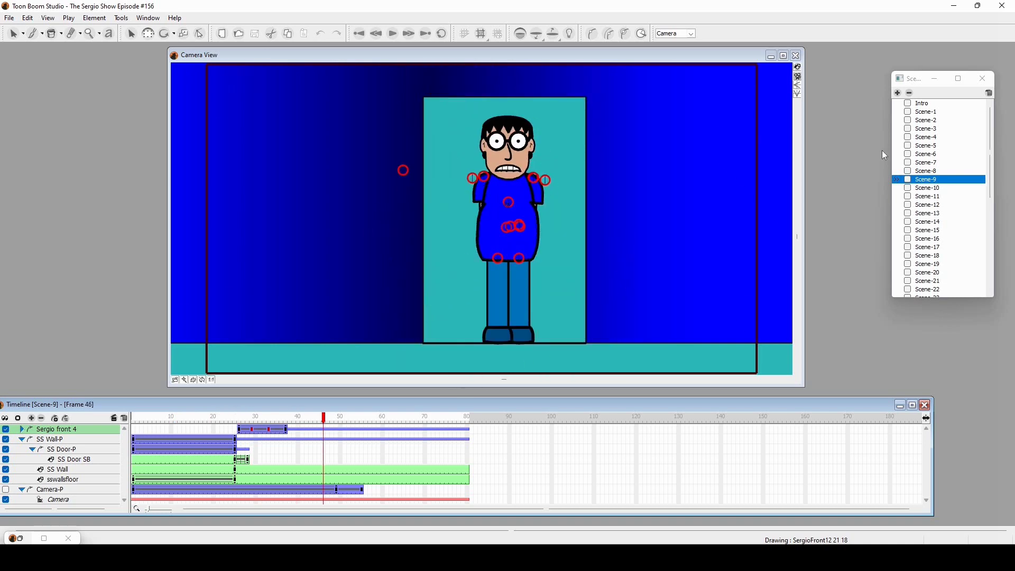
pyautogui.click(935, 190)
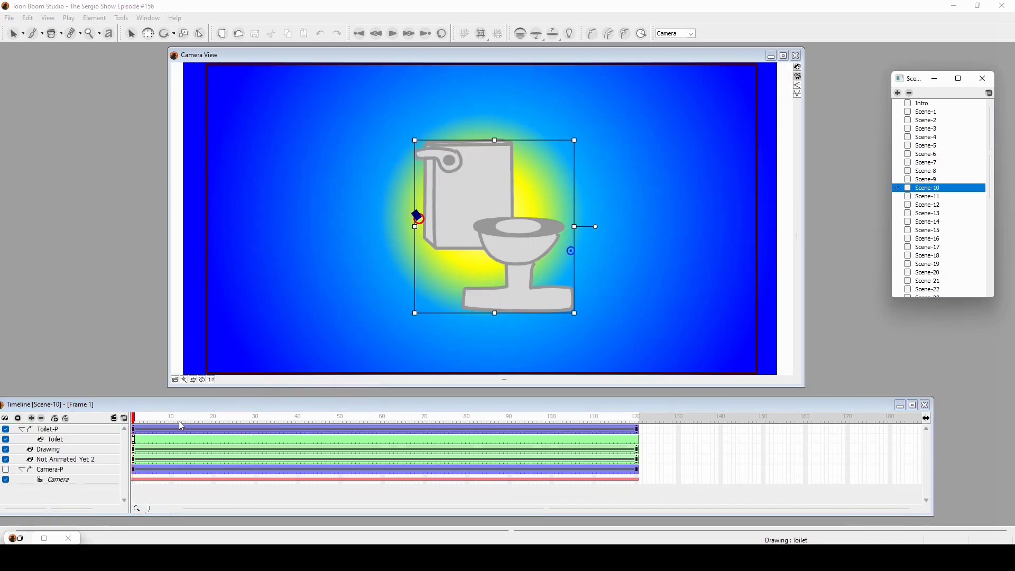
pyautogui.moveTo(182, 419); pyautogui.dragTo(645, 407)
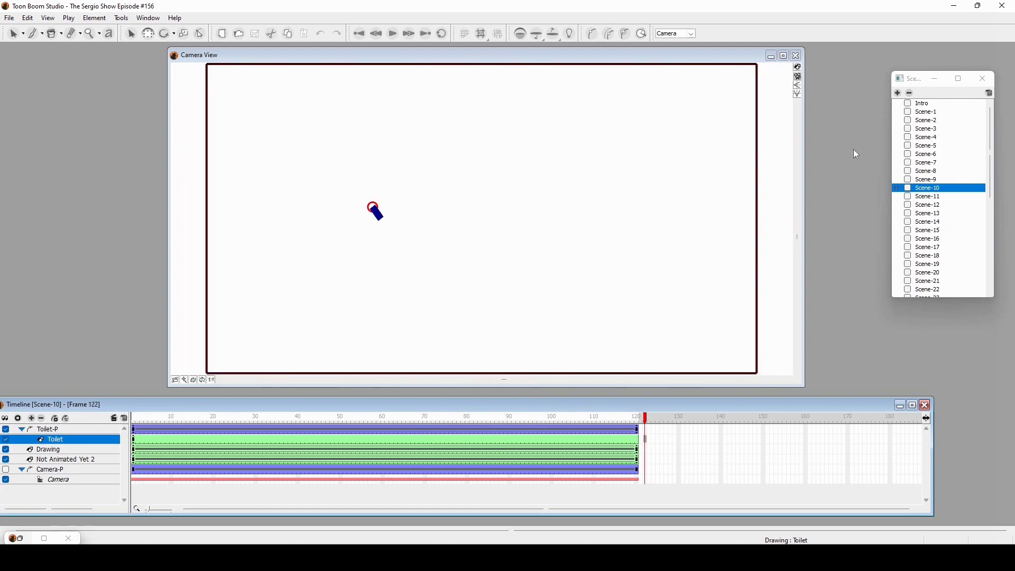
pyautogui.click(927, 191)
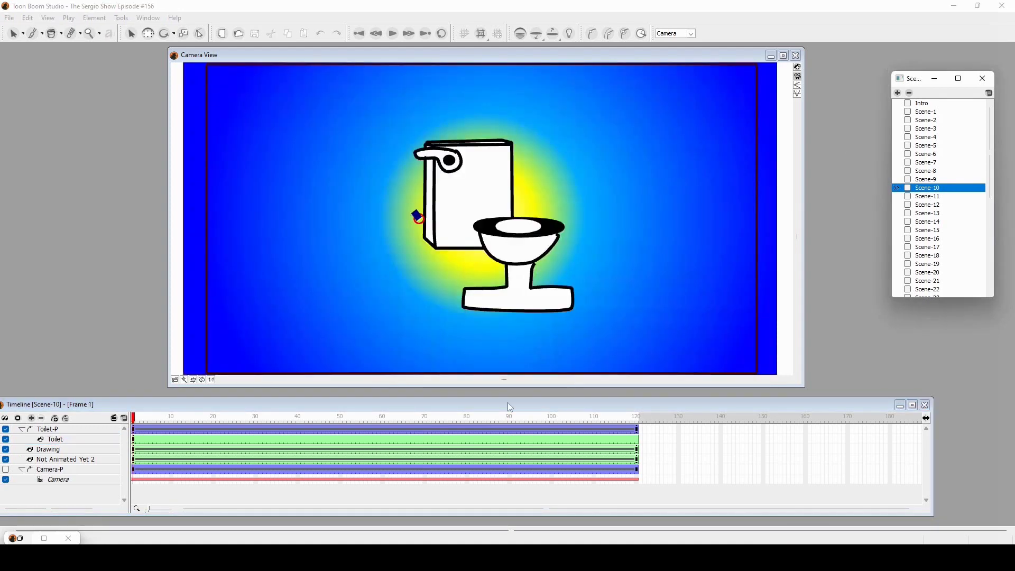
pyautogui.press('Return')
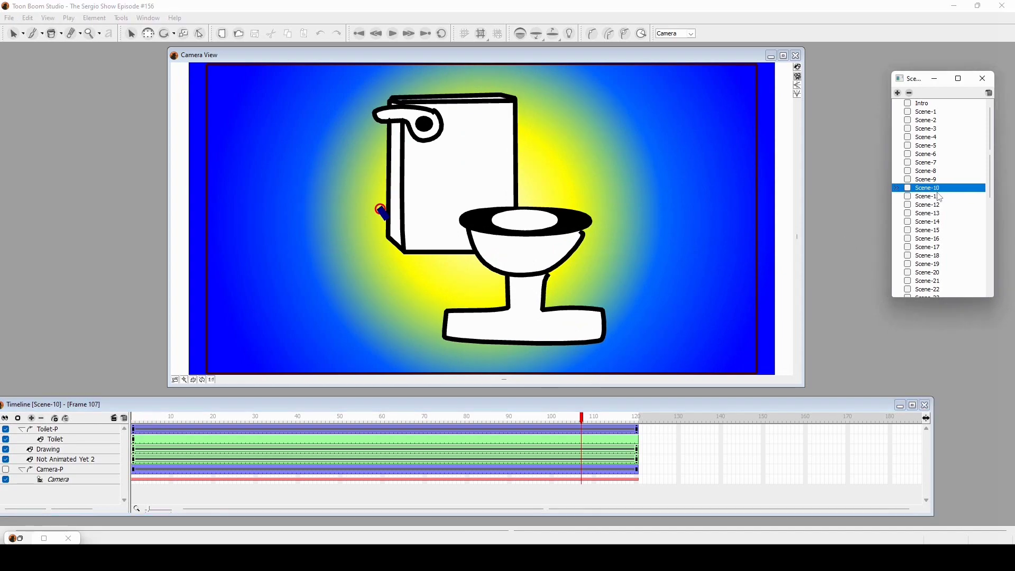
# - Open Scene-11 and scrub back and forth between the character's crossed-arms pose and the teary close-up around frame 88
pyautogui.click(947, 196)
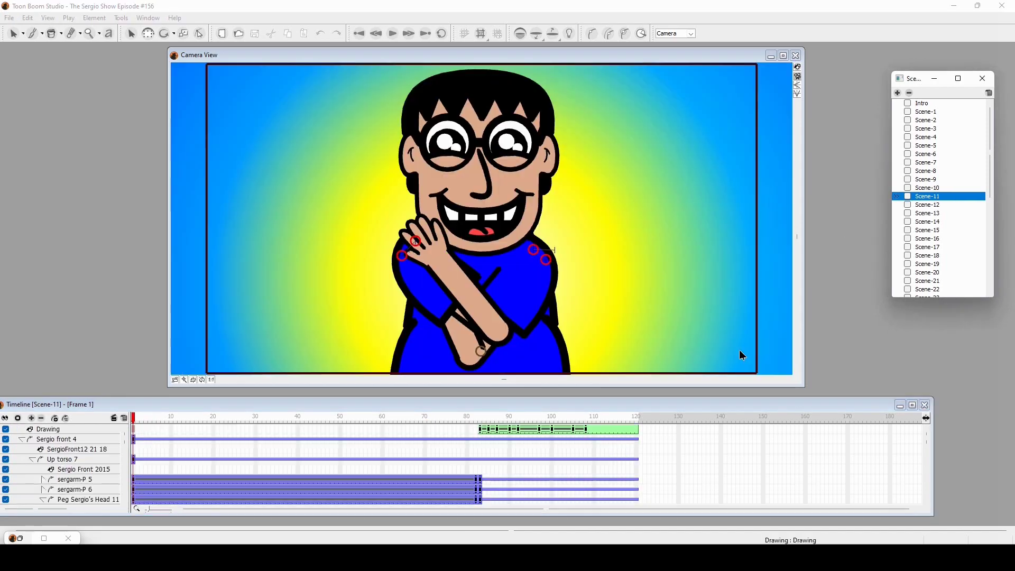
pyautogui.click(149, 426)
pyautogui.press('Return')
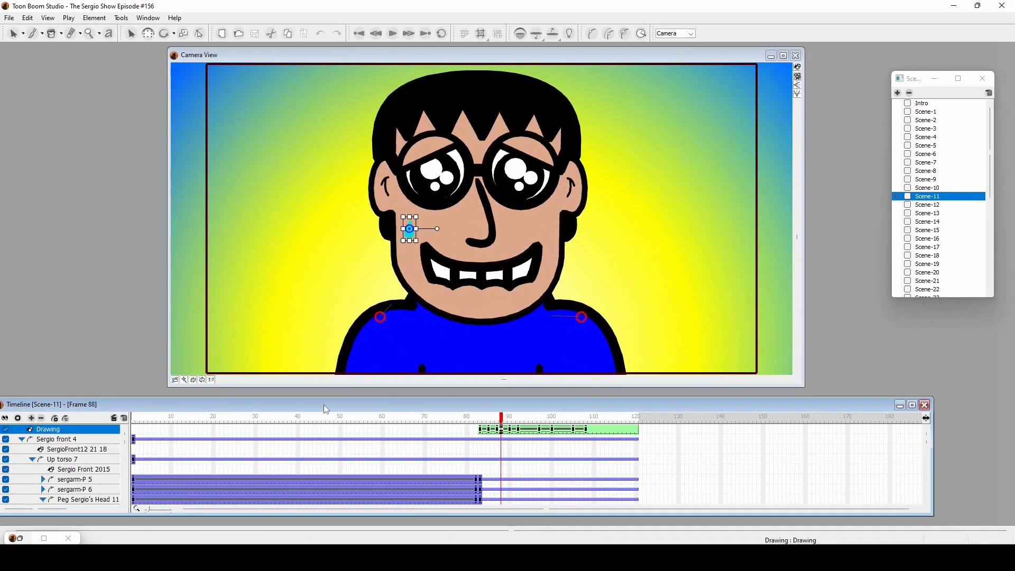
pyautogui.moveTo(319, 417); pyautogui.dragTo(114, 424)
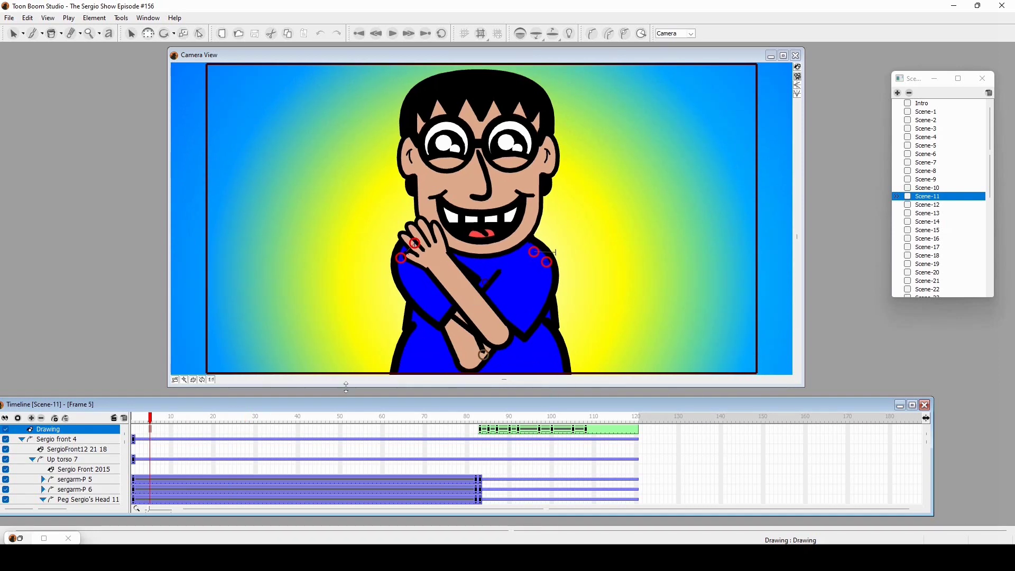
pyautogui.moveTo(152, 422); pyautogui.dragTo(245, 423)
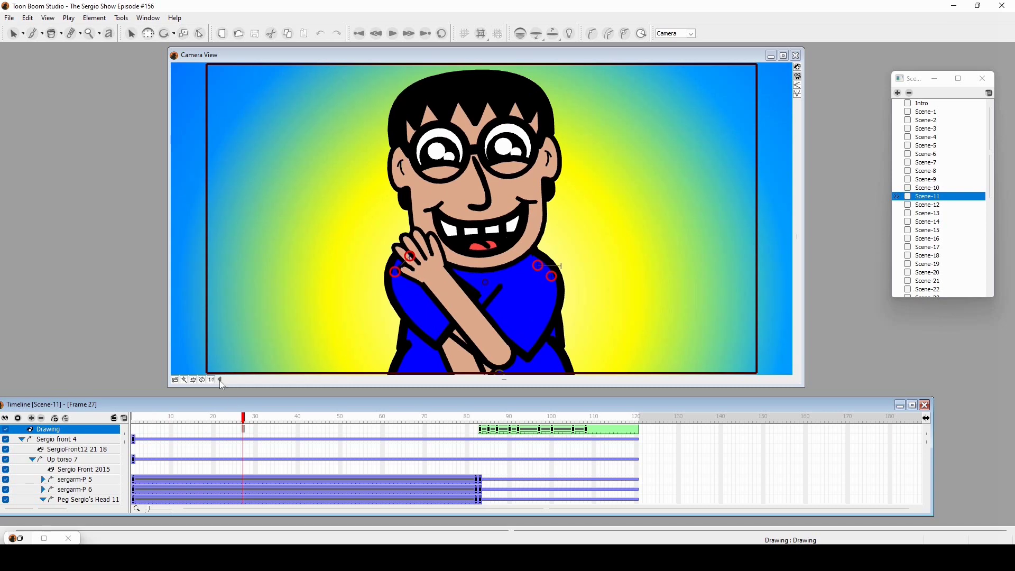
pyautogui.moveTo(149, 417); pyautogui.dragTo(561, 423)
# - Review Scene-12's close-up past its end to frame 62, and Scene-13's shot beside the toilet to frame 52
pyautogui.click(933, 206)
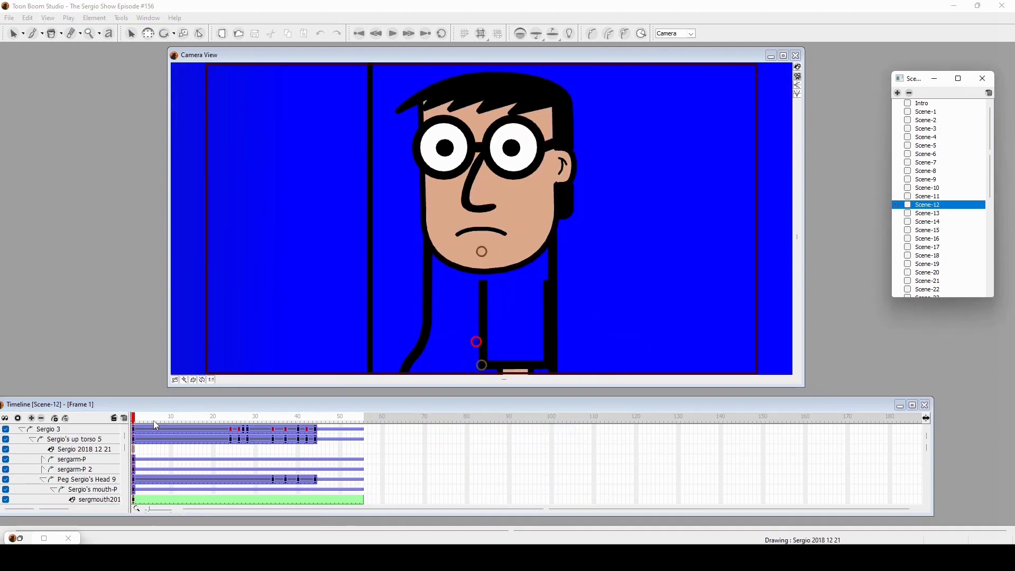
pyautogui.moveTo(135, 419)
pyautogui.mouseDown()
pyautogui.moveTo(192, 434)
pyautogui.moveTo(139, 437)
pyautogui.moveTo(391, 433)
pyautogui.mouseUp()
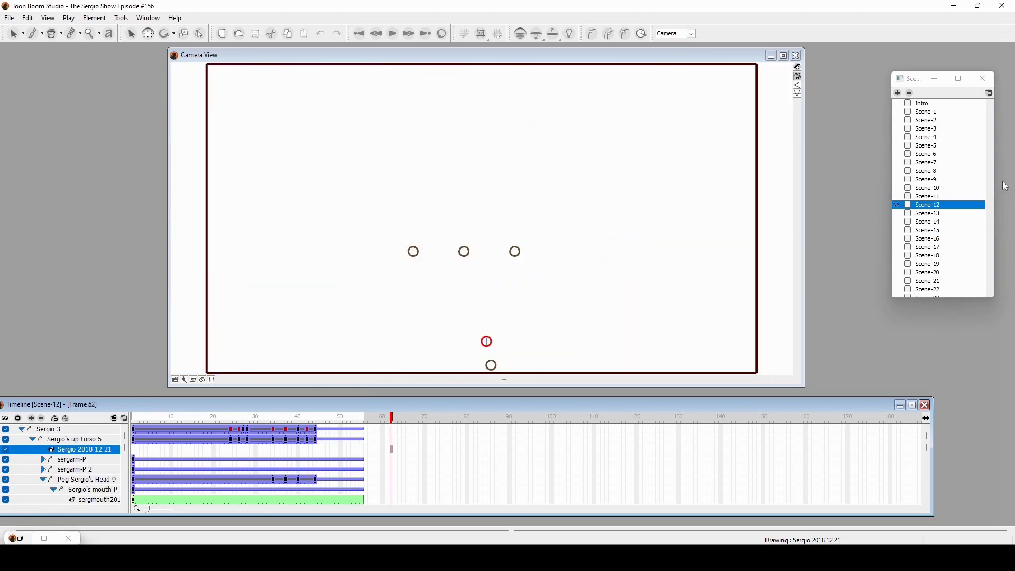
pyautogui.click(925, 214)
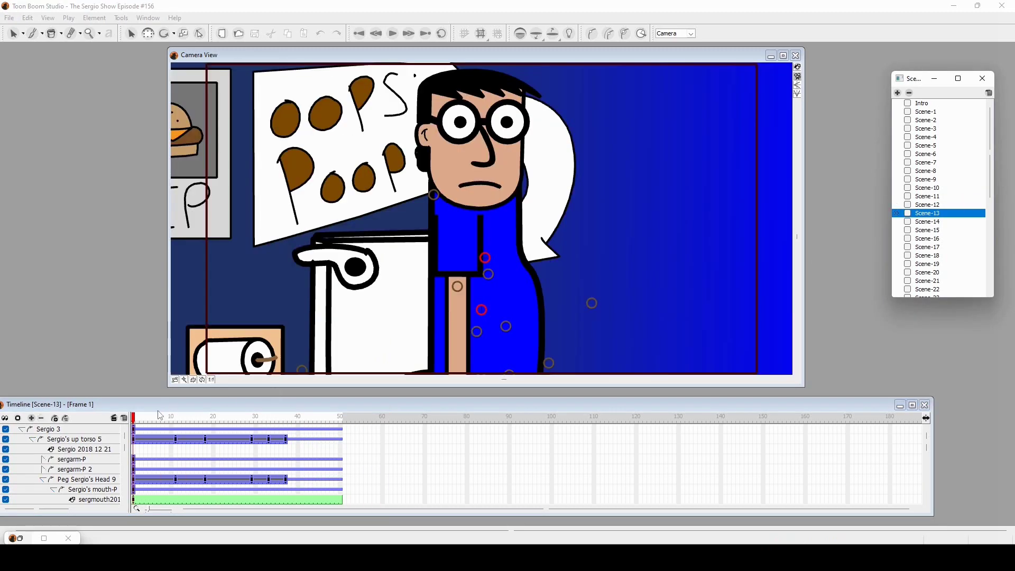
pyautogui.press('Return')
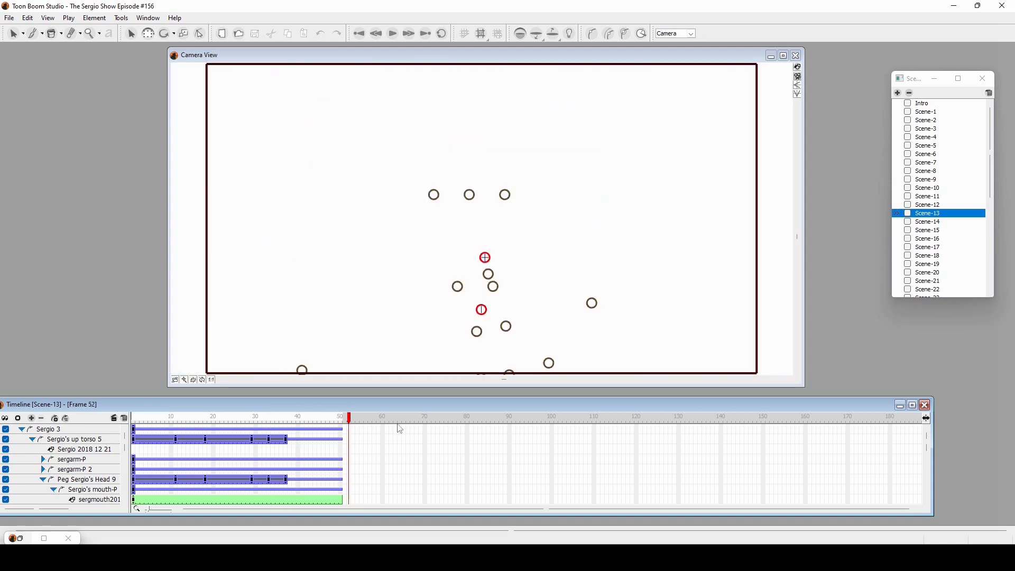
# - Open Scene-14 and scrub the gritted-teeth shot to frame 58, and scrub through Scene-15
pyautogui.click(939, 222)
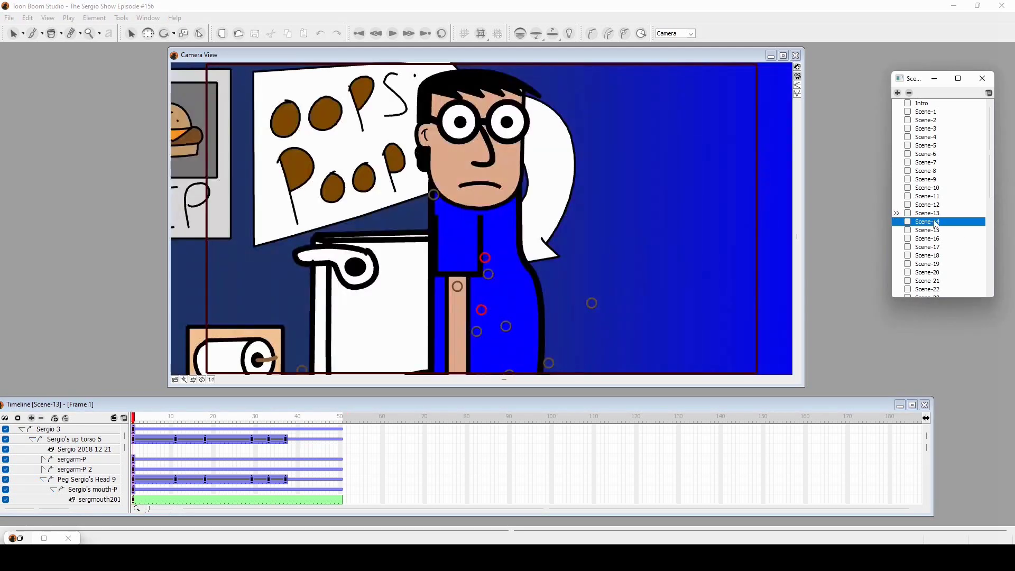
pyautogui.moveTo(157, 415); pyautogui.dragTo(375, 418)
pyautogui.click(943, 231)
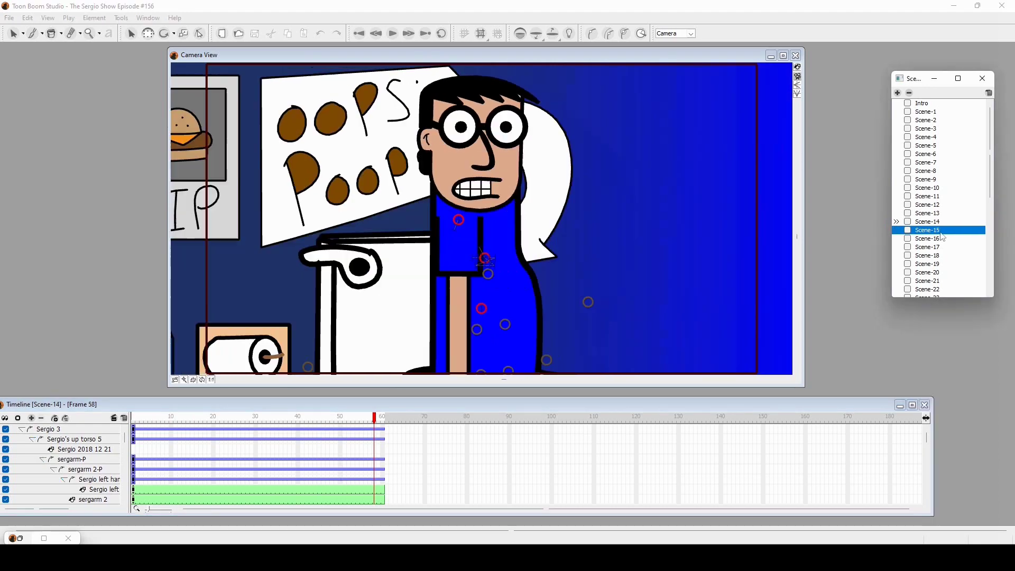
pyautogui.moveTo(303, 427); pyautogui.dragTo(754, 429)
# - Scrub Scene-16's raised-arms shot to frame 58, and open Scene-17 and scrub its opening frames to frame 6
pyautogui.click(936, 239)
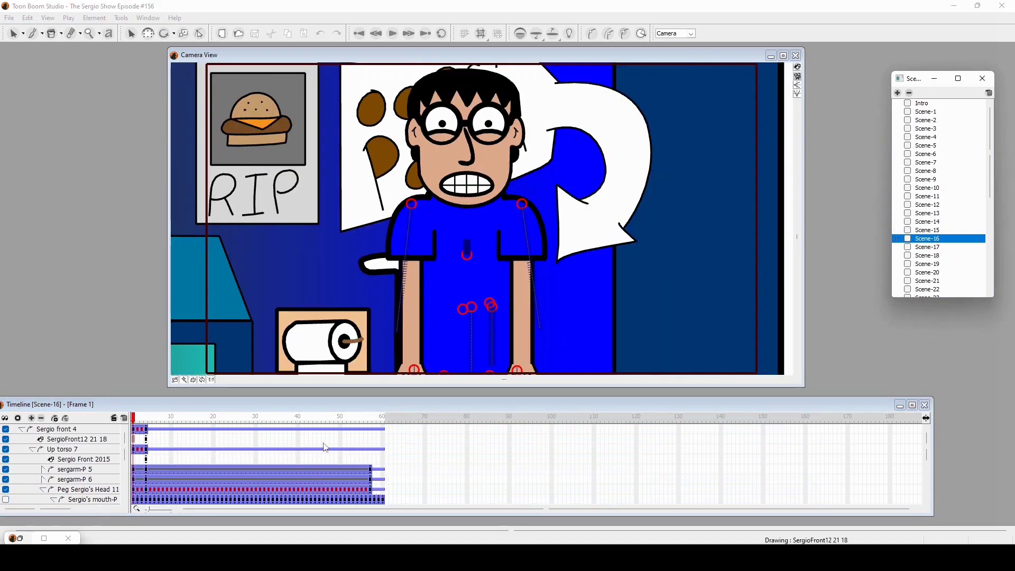
pyautogui.moveTo(171, 439); pyautogui.dragTo(379, 451)
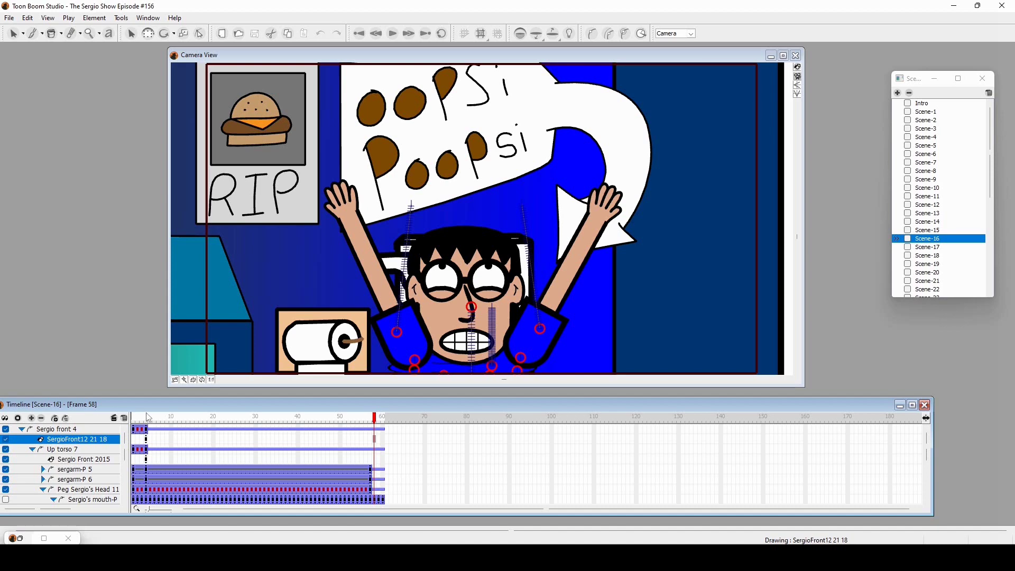
pyautogui.click(933, 248)
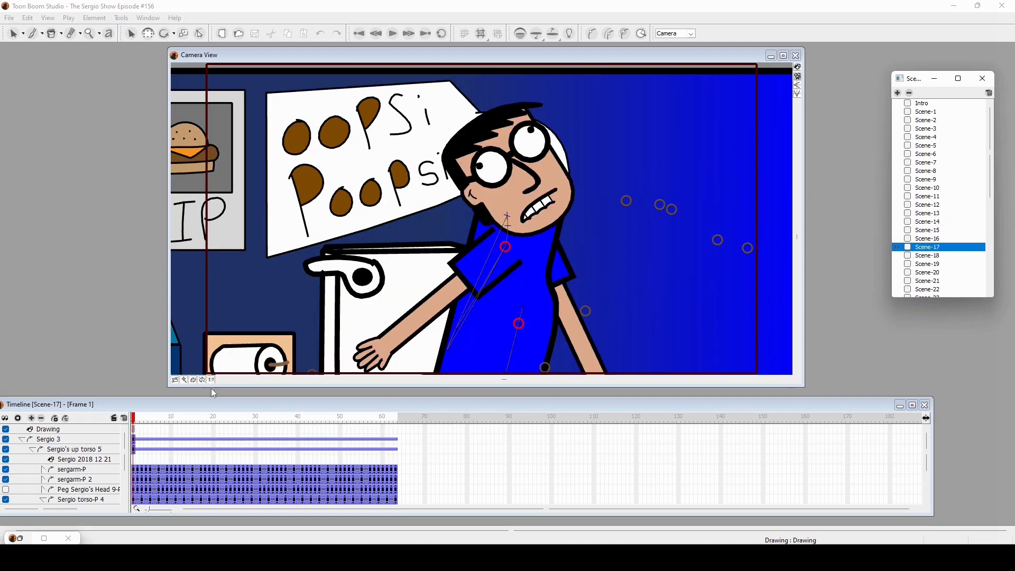
pyautogui.click(149, 418)
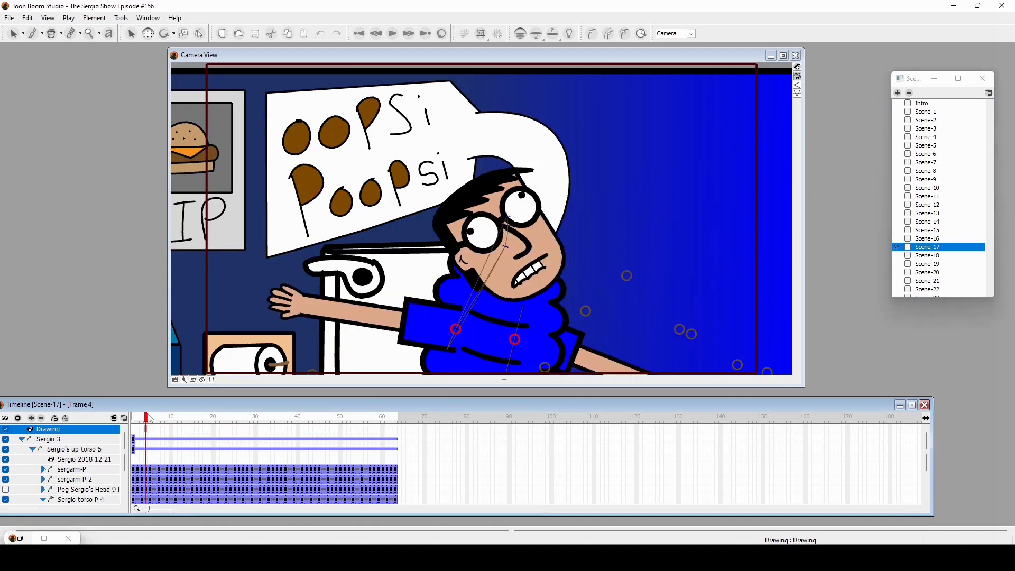
pyautogui.moveTo(149, 417)
pyautogui.mouseDown()
pyautogui.moveTo(116, 419)
pyautogui.moveTo(310, 432)
pyautogui.moveTo(134, 450)
pyautogui.moveTo(173, 464)
pyautogui.moveTo(187, 459)
pyautogui.moveTo(136, 422)
pyautogui.moveTo(155, 419)
pyautogui.mouseUp()
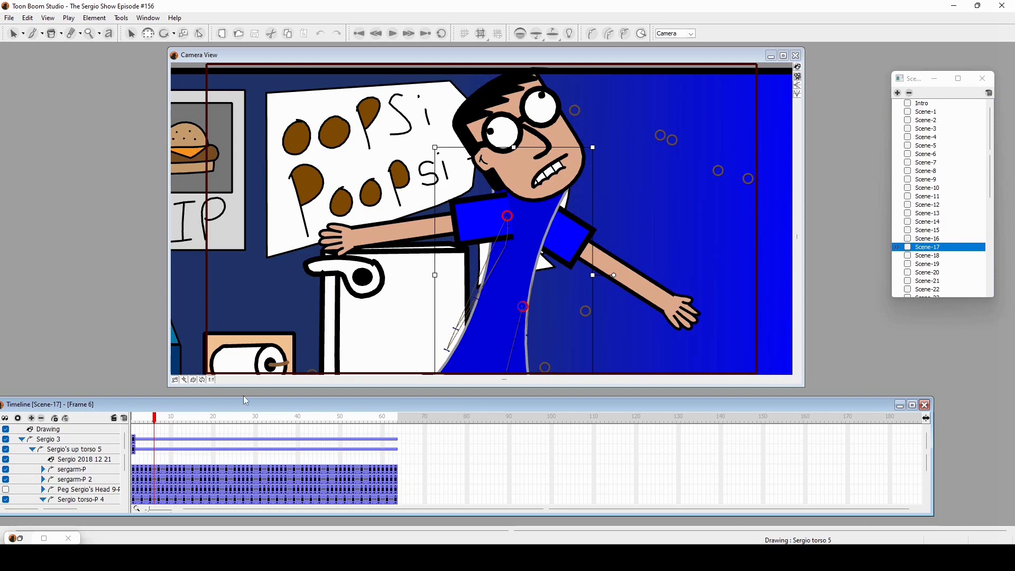
# - Scrub back and forth through Scene-17's torso squash and stretch, reviewing frames 36 and 10, and continue past its end to frame 76
pyautogui.moveTo(165, 420)
pyautogui.mouseDown()
pyautogui.moveTo(236, 440)
pyautogui.moveTo(133, 442)
pyautogui.moveTo(183, 446)
pyautogui.moveTo(159, 421)
pyautogui.moveTo(141, 422)
pyautogui.moveTo(163, 422)
pyautogui.mouseUp()
pyautogui.moveTo(164, 424); pyautogui.dragTo(226, 422)
pyautogui.moveTo(243, 420); pyautogui.dragTo(281, 422)
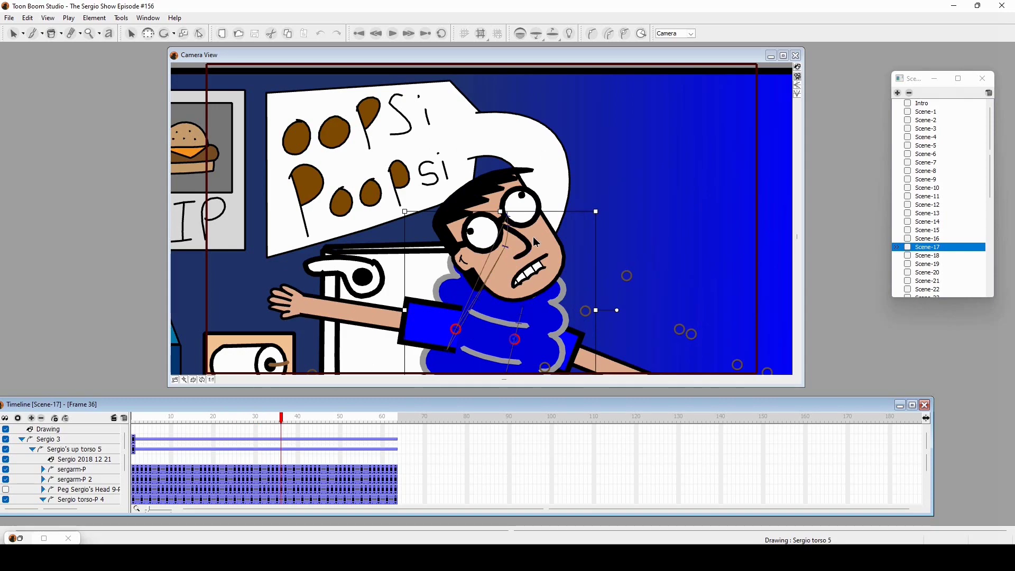
pyautogui.moveTo(157, 421); pyautogui.dragTo(171, 423)
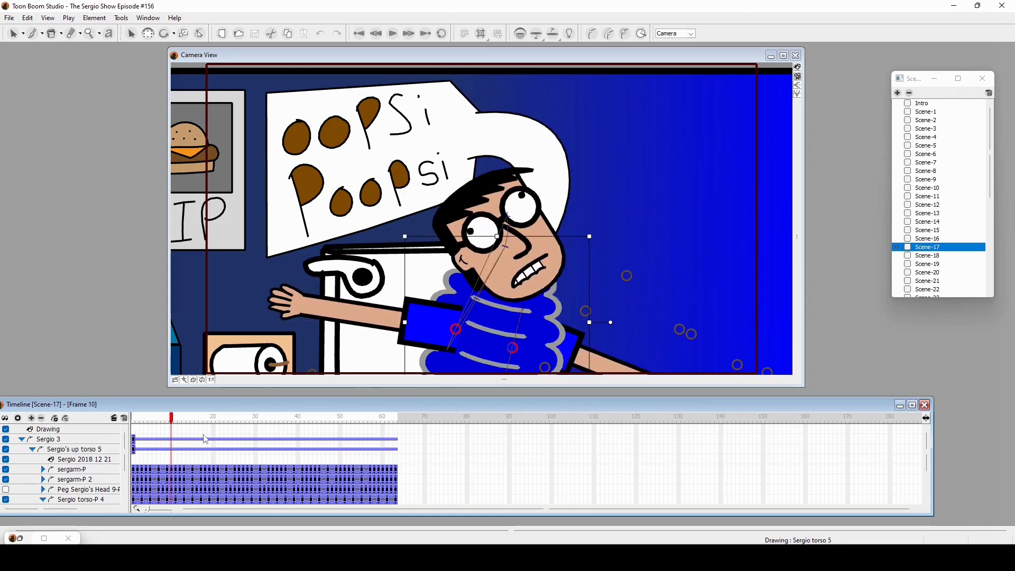
pyautogui.moveTo(179, 418); pyautogui.dragTo(226, 450)
pyautogui.moveTo(247, 438); pyautogui.dragTo(451, 421)
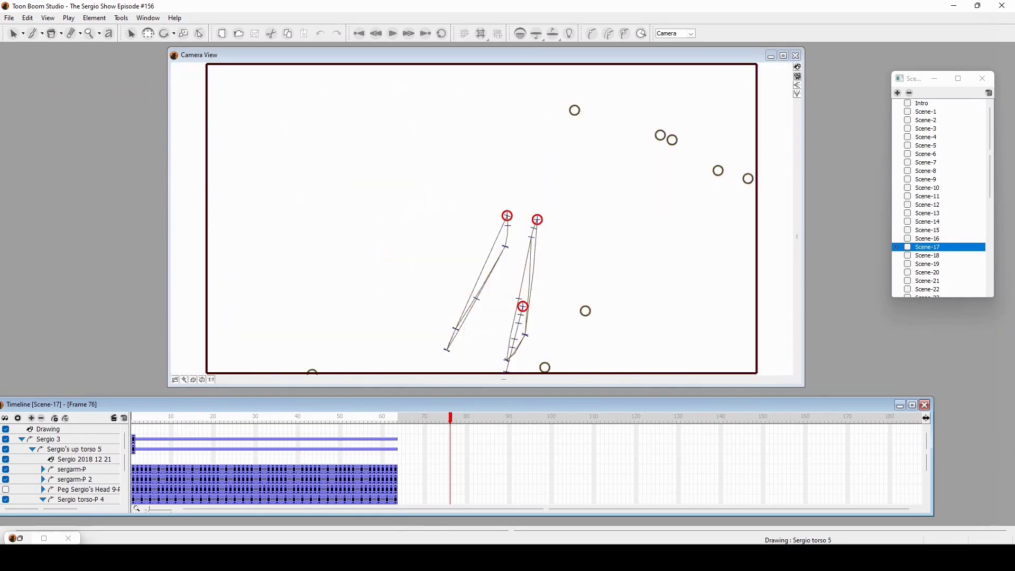
# - Scrub through Scene-18's front close-up, and replay Scene-19's open-mouthed shot from the first frame to frame 21
pyautogui.click(930, 256)
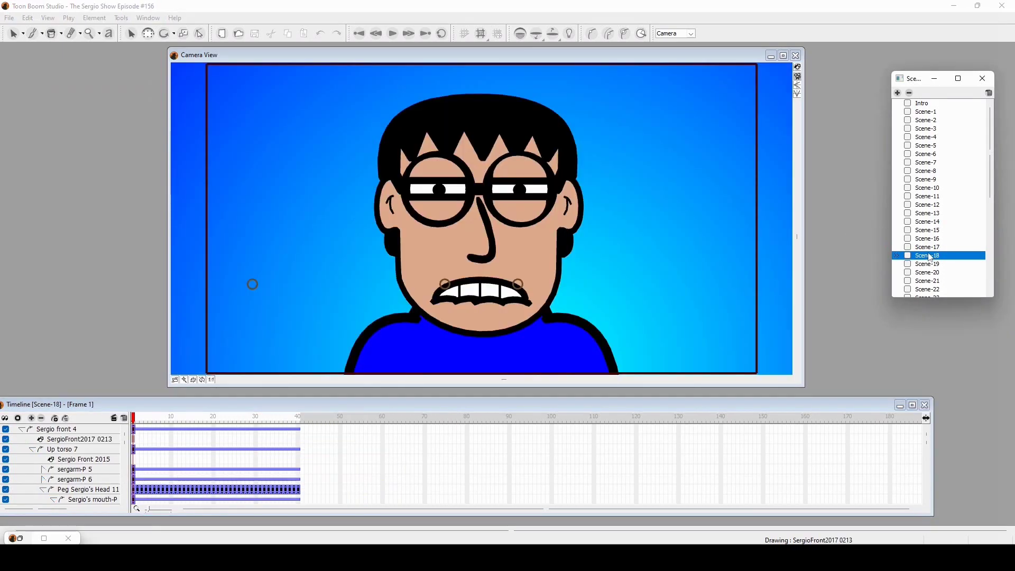
pyautogui.moveTo(199, 419); pyautogui.dragTo(288, 423)
pyautogui.click(926, 266)
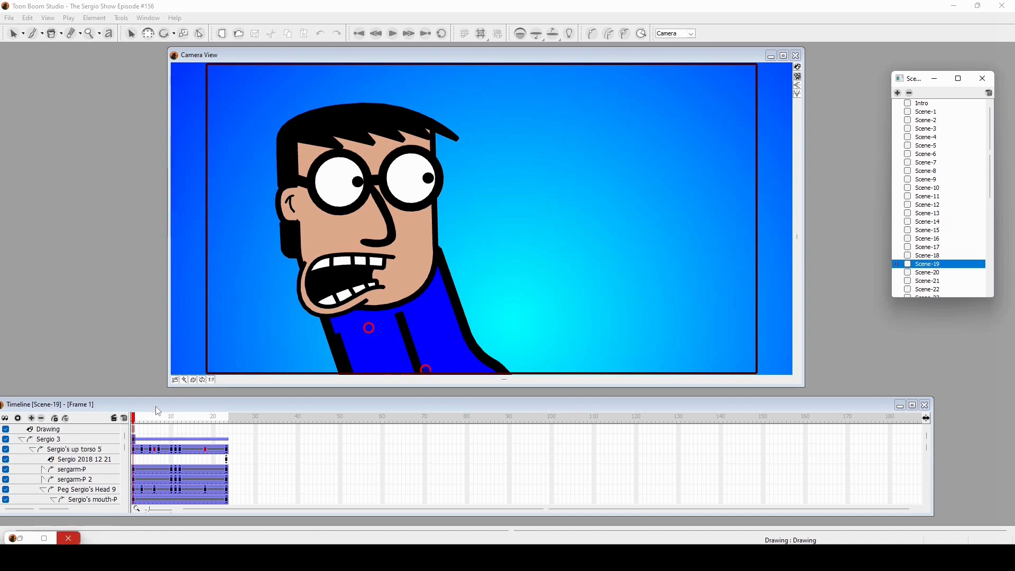
pyautogui.moveTo(152, 421); pyautogui.dragTo(236, 428)
pyautogui.moveTo(151, 433); pyautogui.dragTo(127, 421)
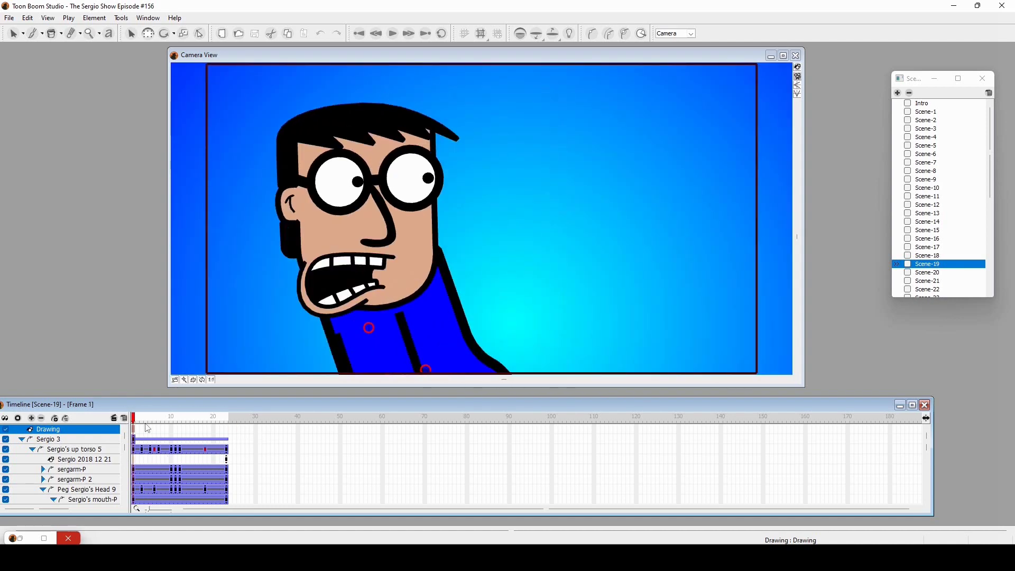
pyautogui.moveTo(148, 429); pyautogui.dragTo(221, 446)
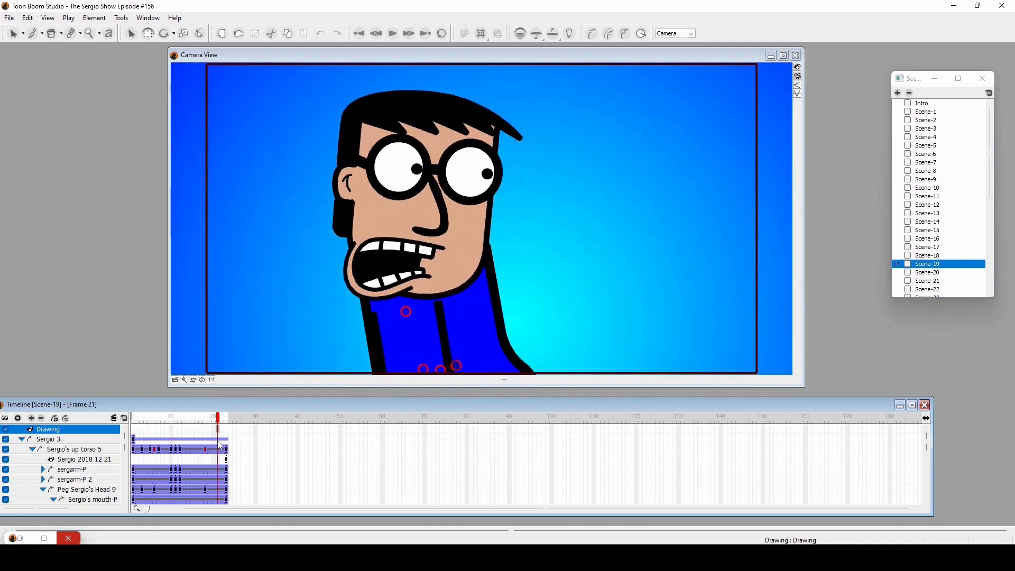
# - View the placeholder drawing in Scene-20, and scrub through Scene-21's fist close-up
pyautogui.click(919, 273)
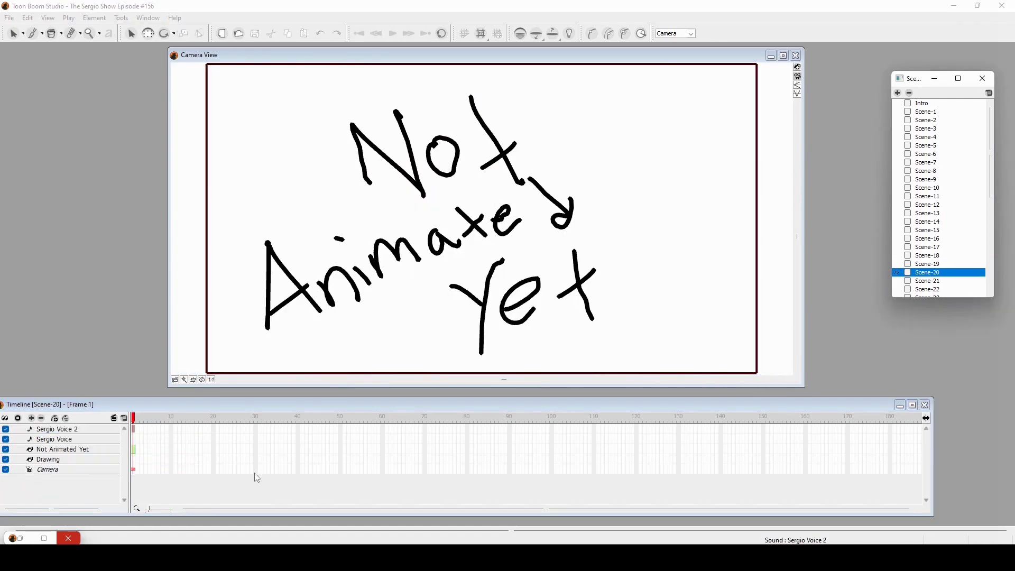
pyautogui.scroll(-1, 951, 270)
pyautogui.click(930, 252)
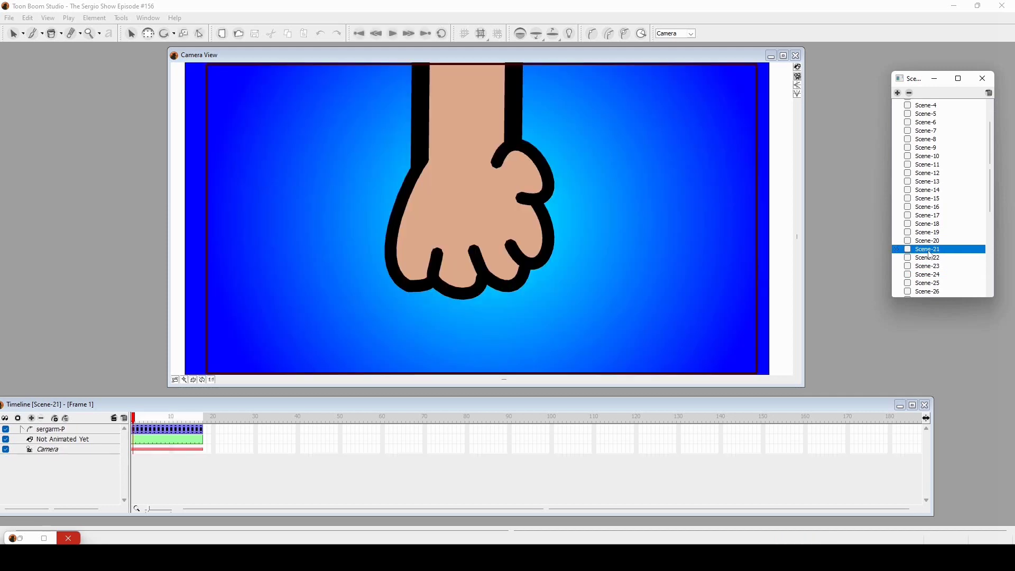
pyautogui.moveTo(143, 420); pyautogui.dragTo(201, 420)
# - Open Scene-22 and review the belly movement around frames 16, 34 and 42, then scrub the shot again from frame 10
pyautogui.click(946, 259)
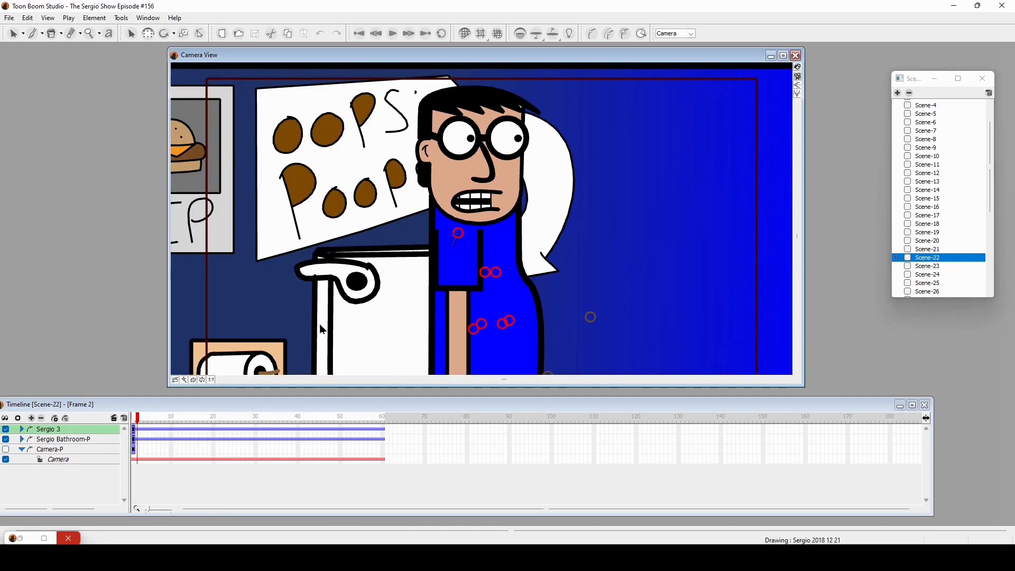
pyautogui.moveTo(159, 422)
pyautogui.mouseDown()
pyautogui.moveTo(312, 432)
pyautogui.moveTo(141, 444)
pyautogui.moveTo(201, 450)
pyautogui.mouseUp()
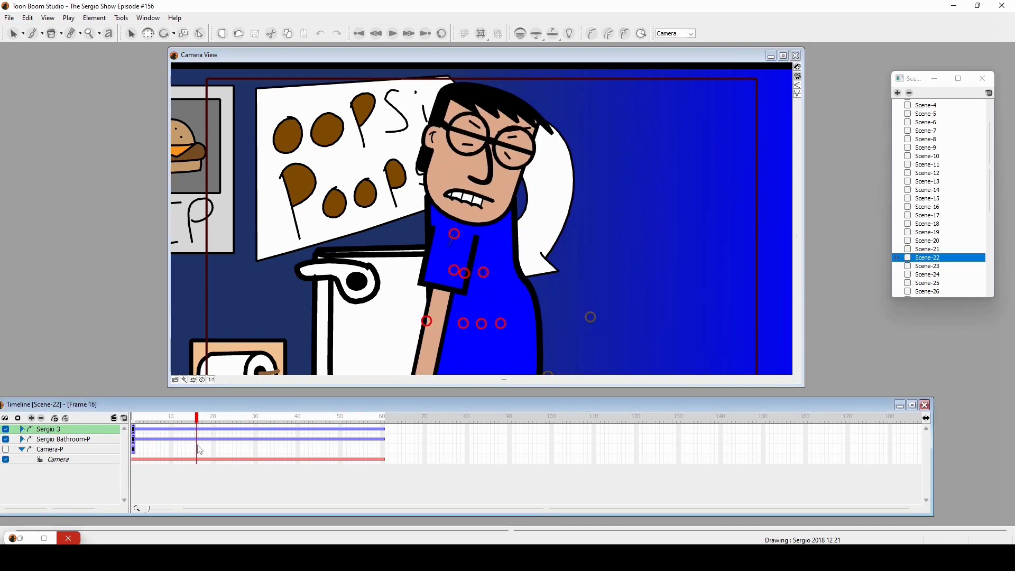
pyautogui.press(',')
pyautogui.press('.')
pyautogui.press('.')
pyautogui.moveTo(225, 421); pyautogui.dragTo(273, 425)
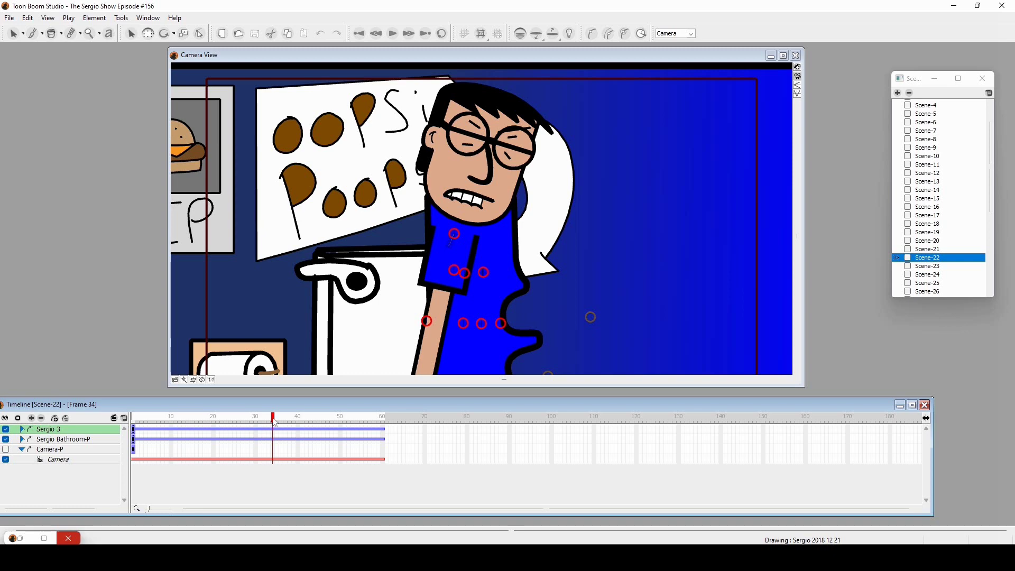
pyautogui.moveTo(274, 422)
pyautogui.mouseDown()
pyautogui.moveTo(249, 422)
pyautogui.moveTo(315, 428)
pyautogui.moveTo(221, 430)
pyautogui.moveTo(307, 437)
pyautogui.mouseUp()
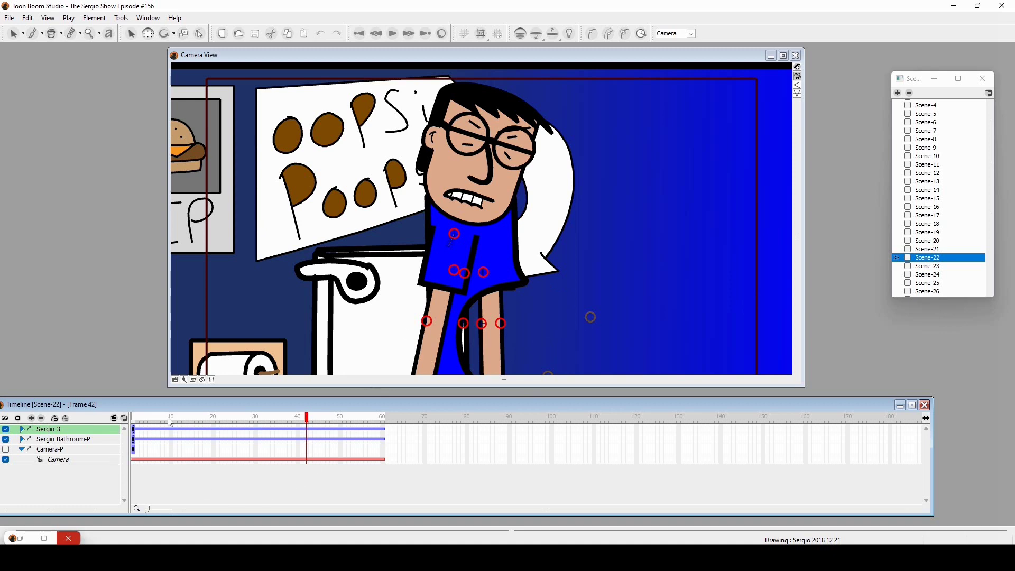
pyautogui.moveTo(170, 422)
pyautogui.mouseDown()
pyautogui.moveTo(132, 423)
pyautogui.moveTo(304, 438)
pyautogui.moveTo(348, 429)
pyautogui.moveTo(193, 408)
pyautogui.moveTo(285, 399)
pyautogui.moveTo(401, 417)
pyautogui.moveTo(216, 430)
pyautogui.moveTo(335, 431)
pyautogui.moveTo(372, 419)
pyautogui.mouseUp()
# - Scrub Scene-23's close-up of the feet to frame 54, and open Scene-24's sweating close-up
pyautogui.click(931, 266)
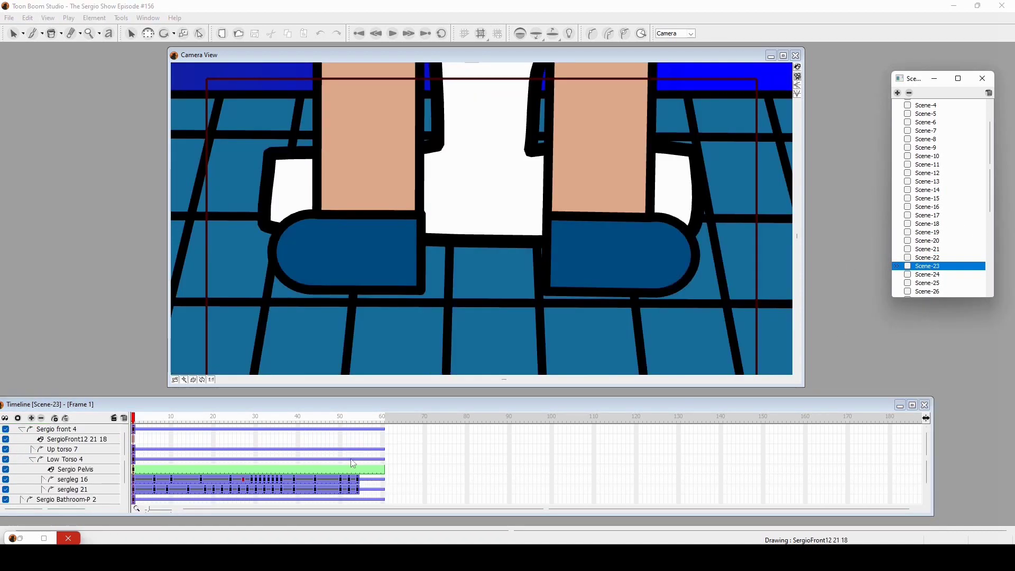
pyautogui.click(160, 422)
pyautogui.moveTo(161, 426); pyautogui.dragTo(359, 429)
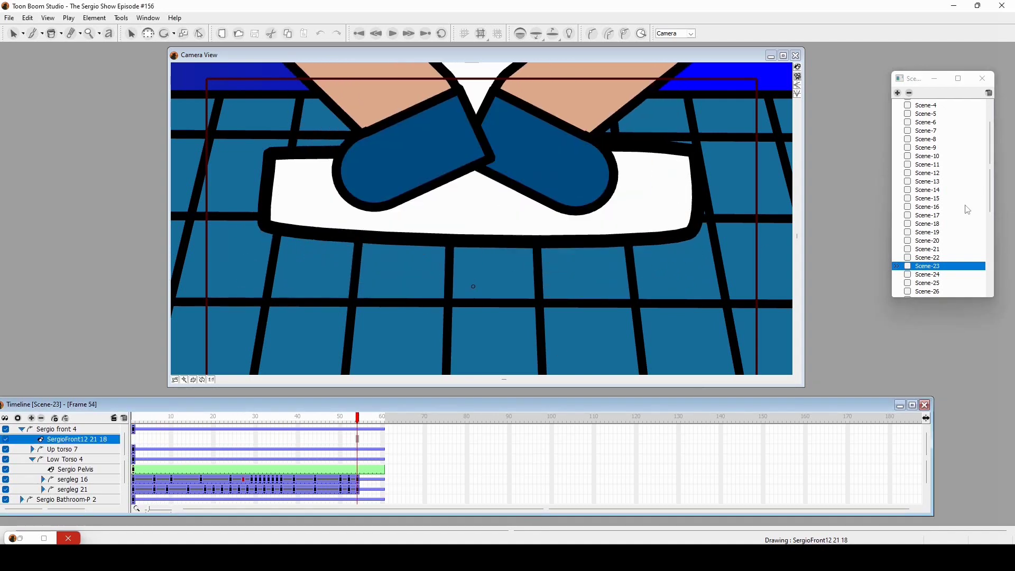
pyautogui.click(924, 275)
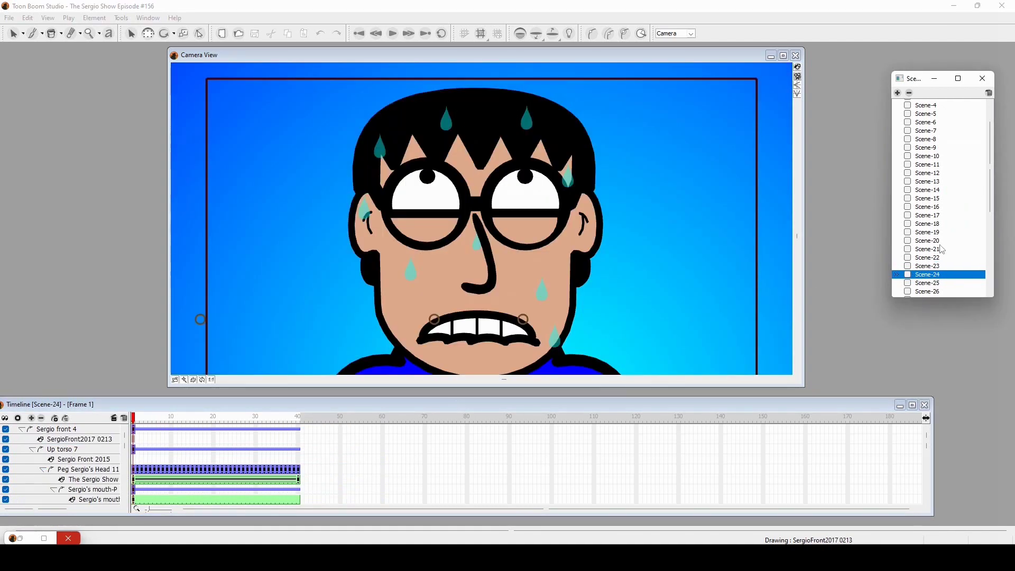
# - Open Scene-25 and scrub to frame 126, and review the character's movement again from frame 64 to around frame 130
pyautogui.scroll(-3, 934, 242)
pyautogui.click(939, 221)
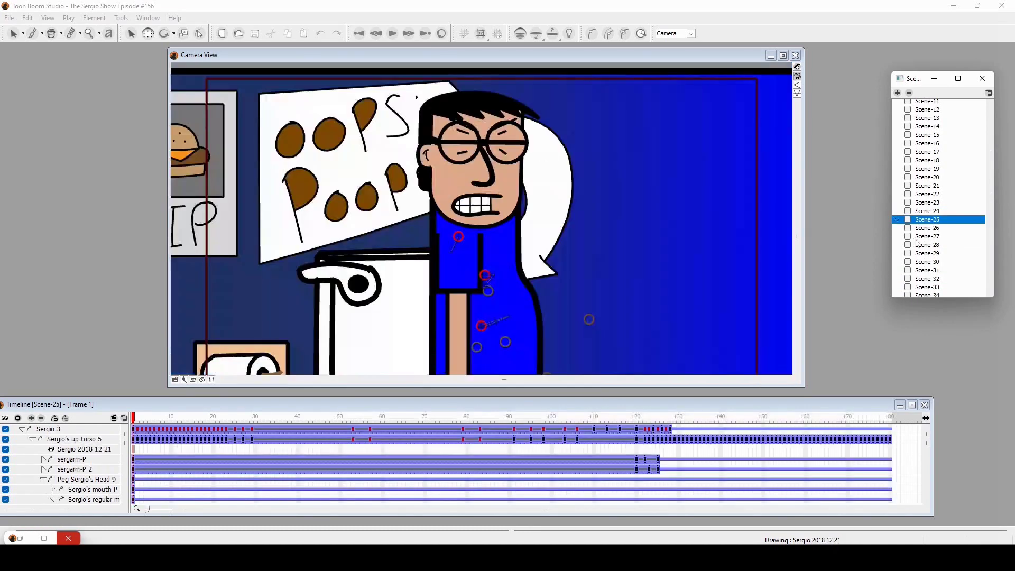
pyautogui.moveTo(170, 424); pyautogui.dragTo(662, 439)
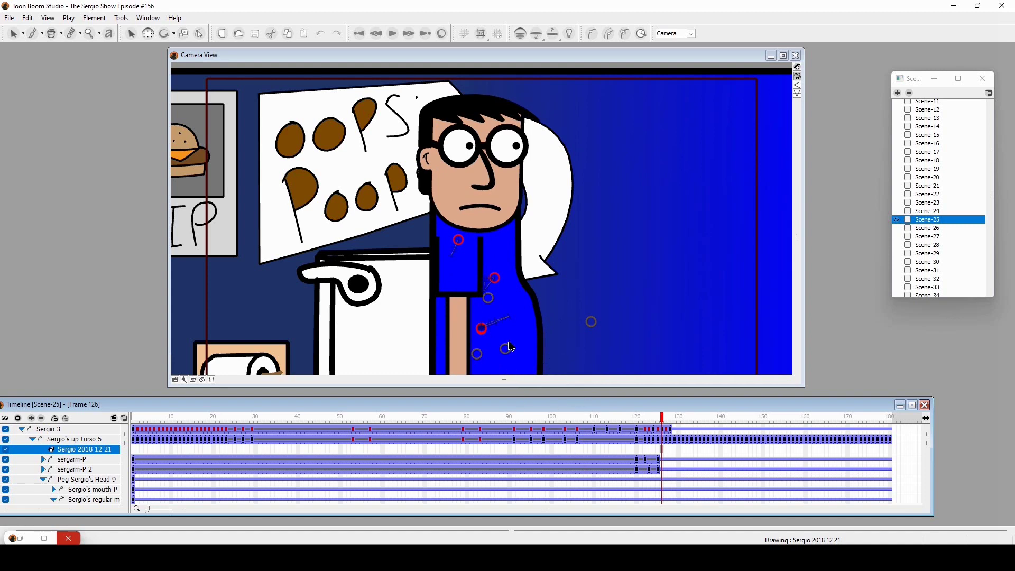
pyautogui.click(400, 417)
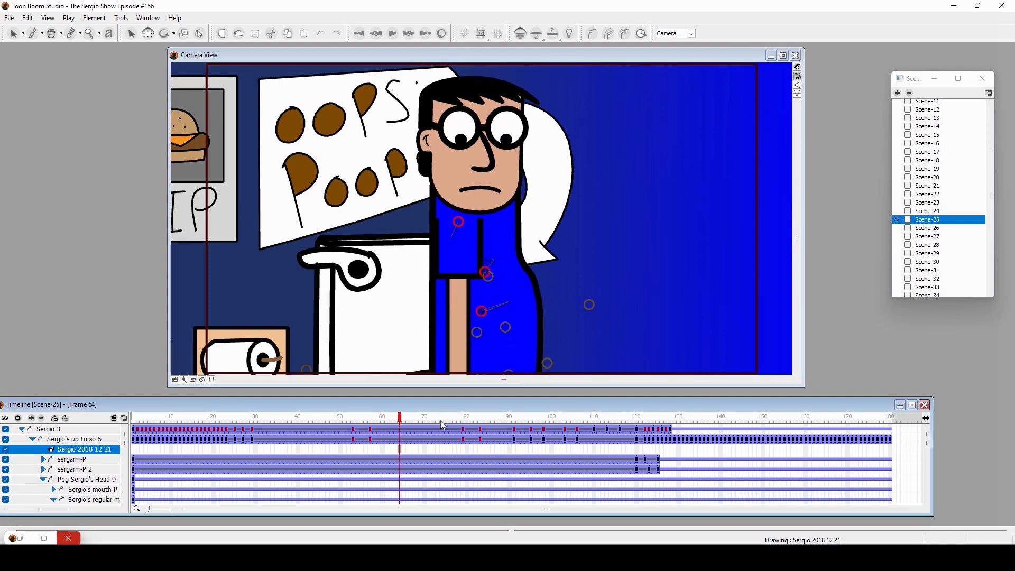
pyautogui.moveTo(443, 426); pyautogui.dragTo(639, 423)
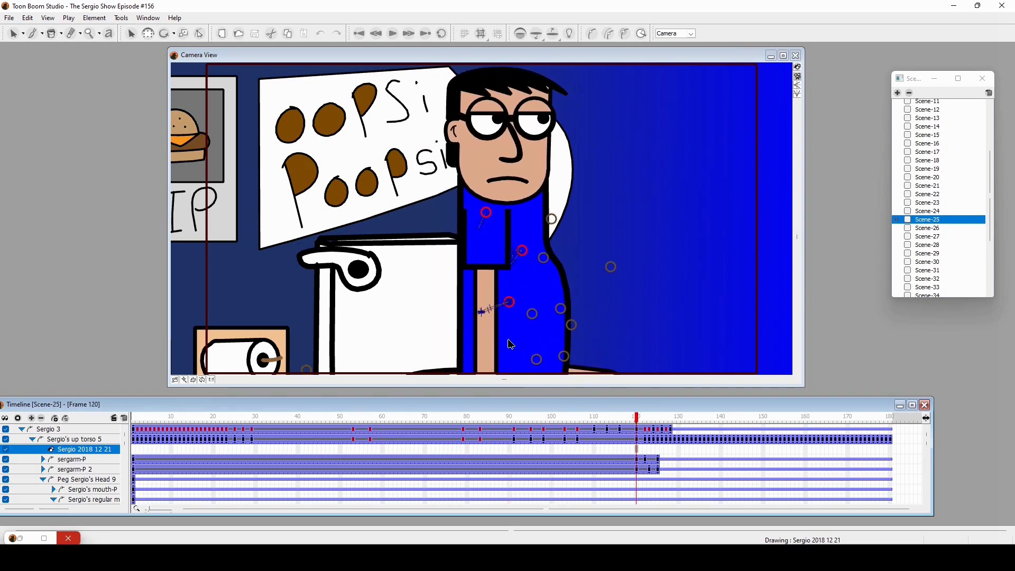
pyautogui.moveTo(648, 423); pyautogui.dragTo(617, 442)
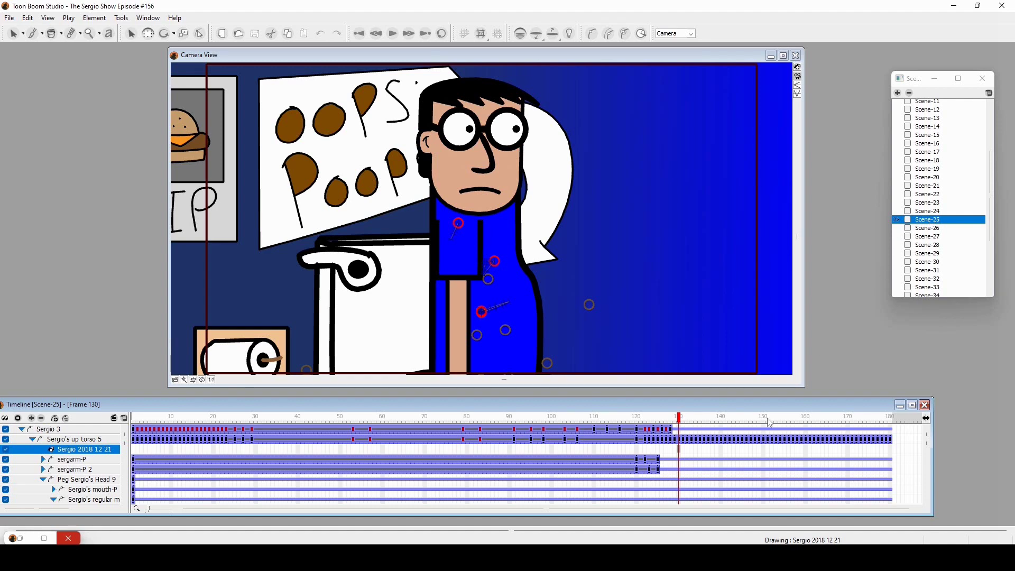
# - Scrub Scene-26's belly close-up to frame 47, and review Scene-27's reddening face and its Color Transform layer past the end to frame 51
pyautogui.click(938, 229)
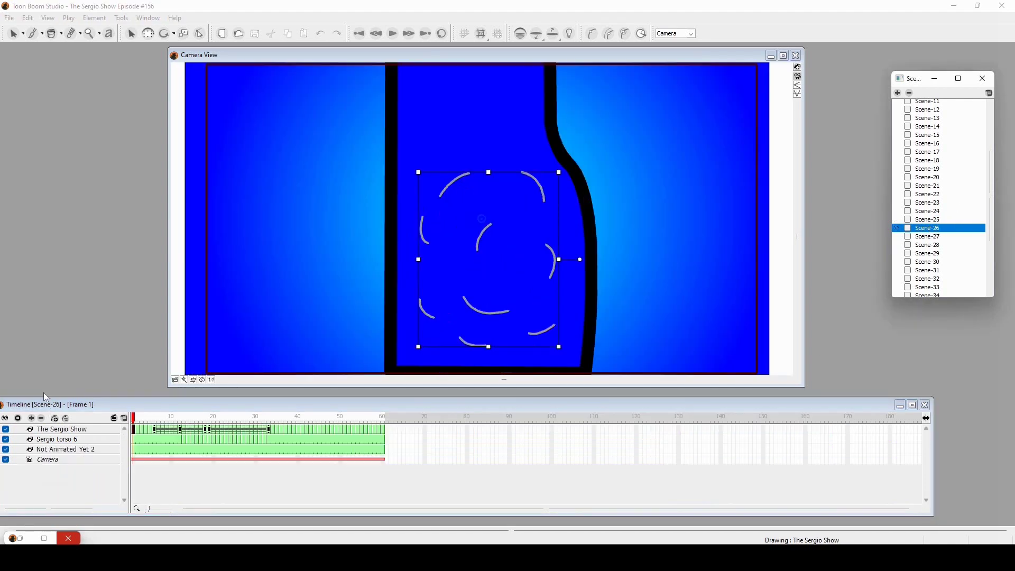
pyautogui.moveTo(200, 418); pyautogui.dragTo(328, 418)
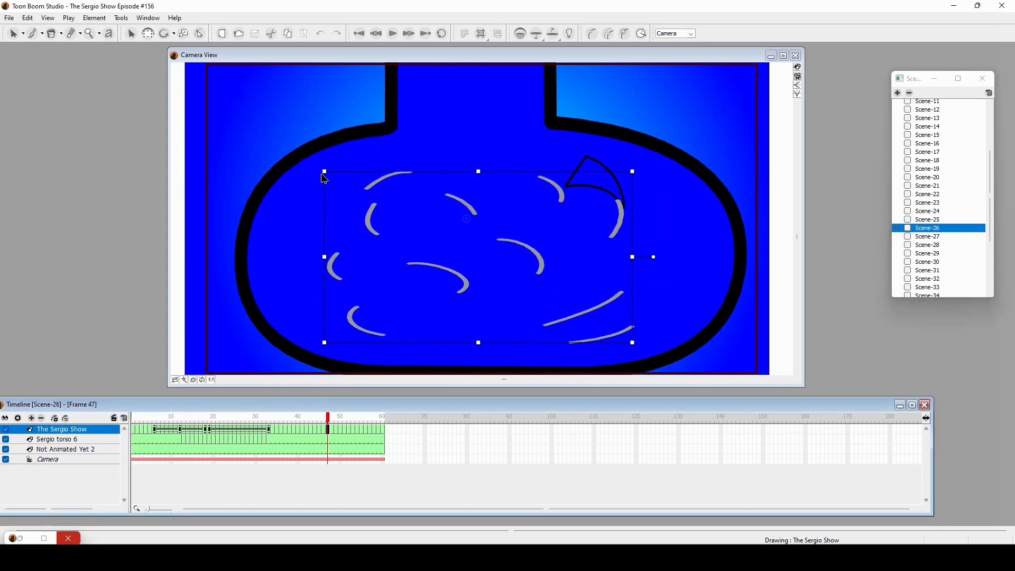
pyautogui.click(928, 237)
pyautogui.moveTo(182, 418)
pyautogui.mouseDown()
pyautogui.moveTo(297, 418)
pyautogui.moveTo(321, 432)
pyautogui.mouseUp()
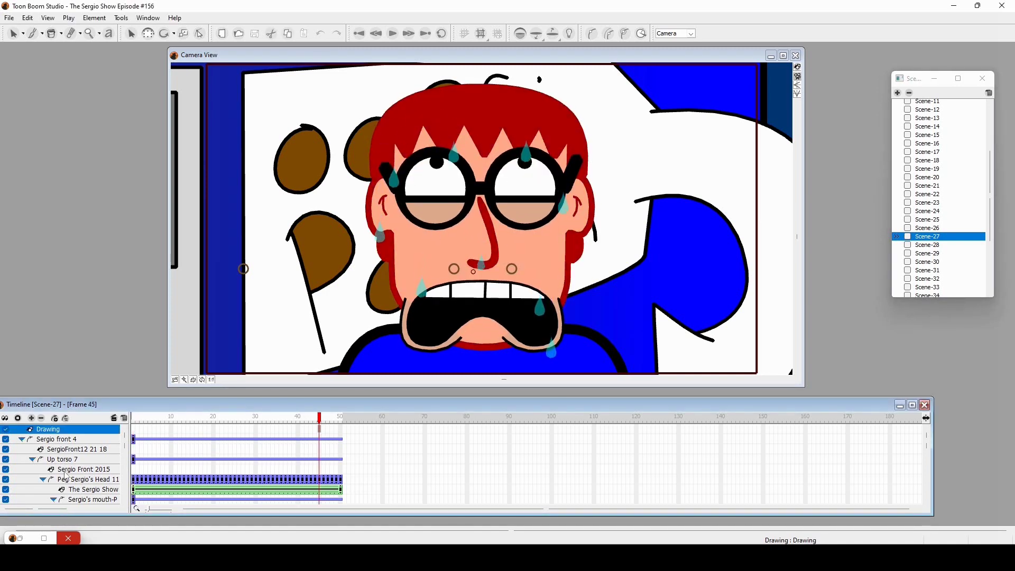
pyautogui.scroll(-5, 66, 476)
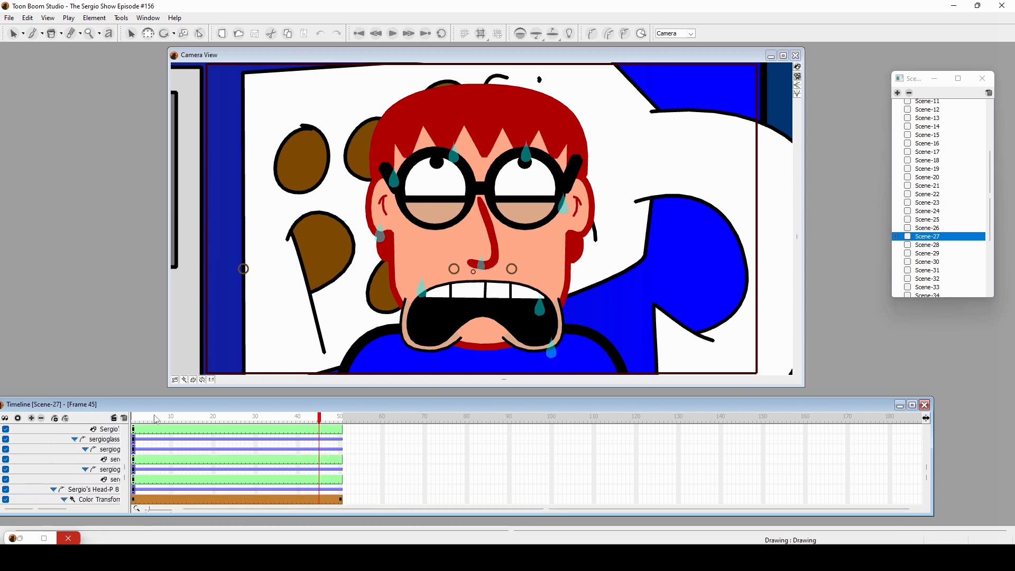
pyautogui.moveTo(136, 416); pyautogui.dragTo(534, 426)
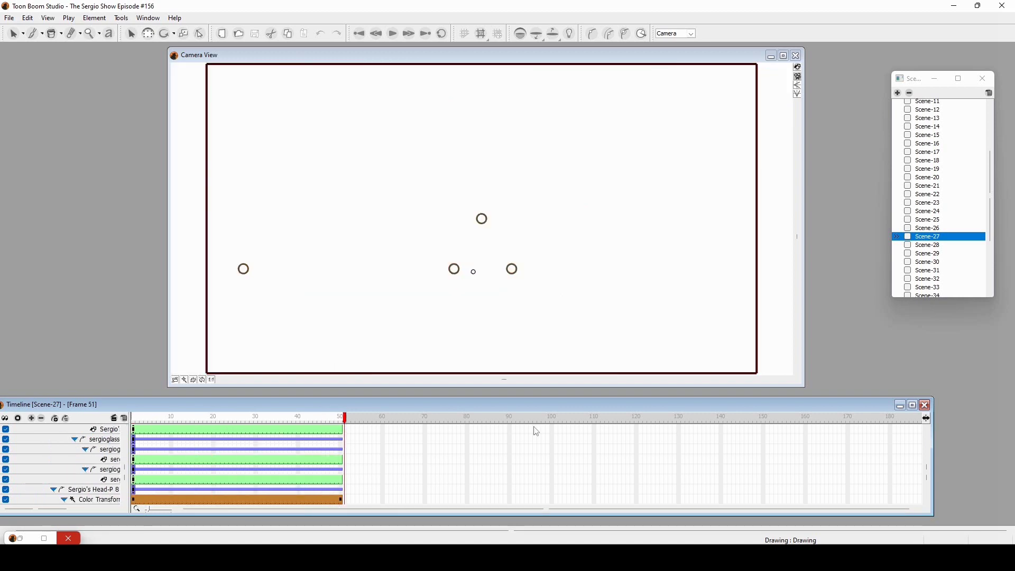
# - Open Scene-28, scrub to frame 8, and select the torso drawing to check it back to frame 5
pyautogui.click(929, 247)
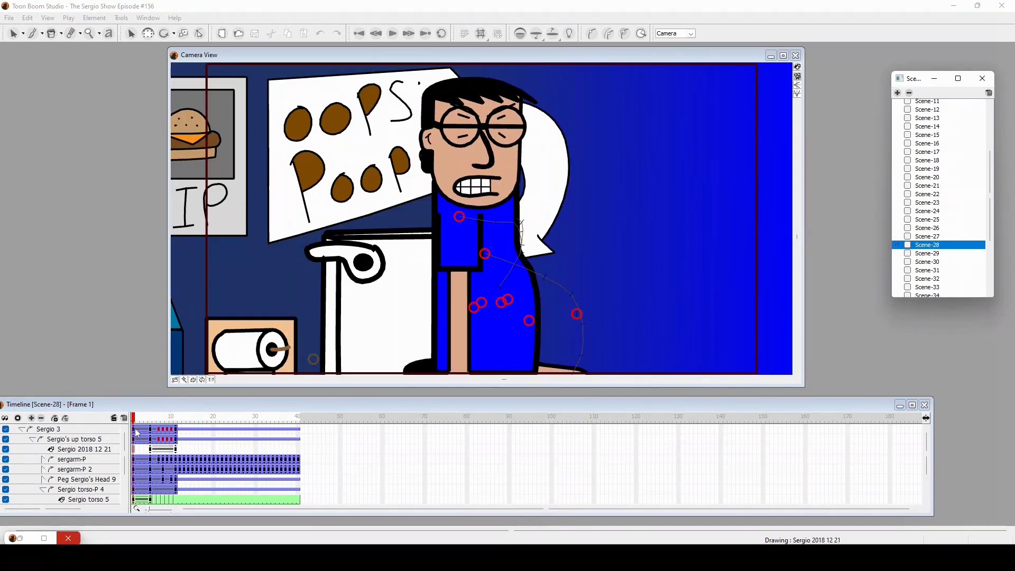
pyautogui.moveTo(163, 415)
pyautogui.mouseDown()
pyautogui.moveTo(200, 427)
pyautogui.moveTo(151, 434)
pyautogui.moveTo(164, 435)
pyautogui.mouseUp()
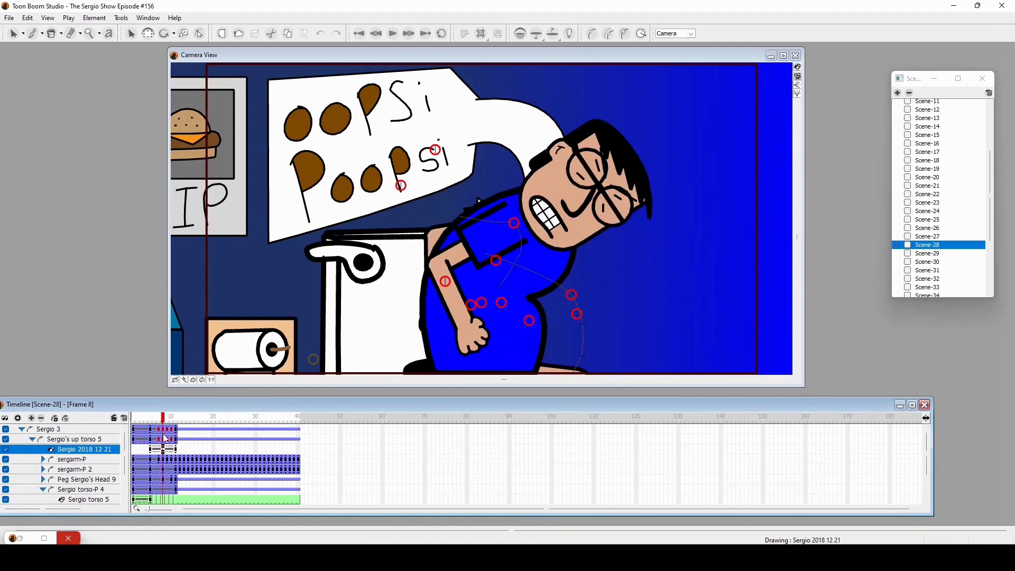
pyautogui.click(528, 299)
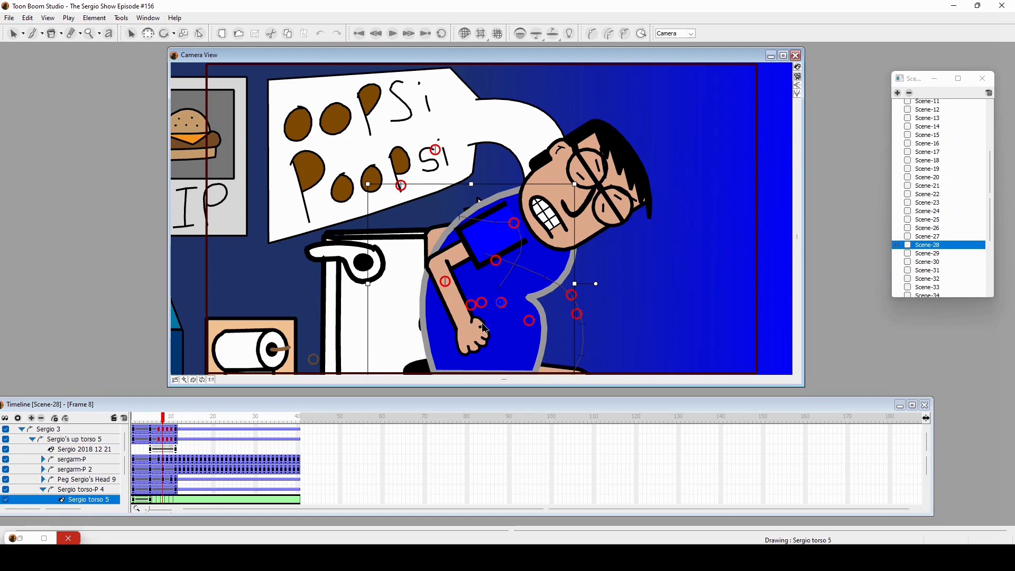
pyautogui.press(',')
pyautogui.press(',')
pyautogui.press(',')
pyautogui.press(',')
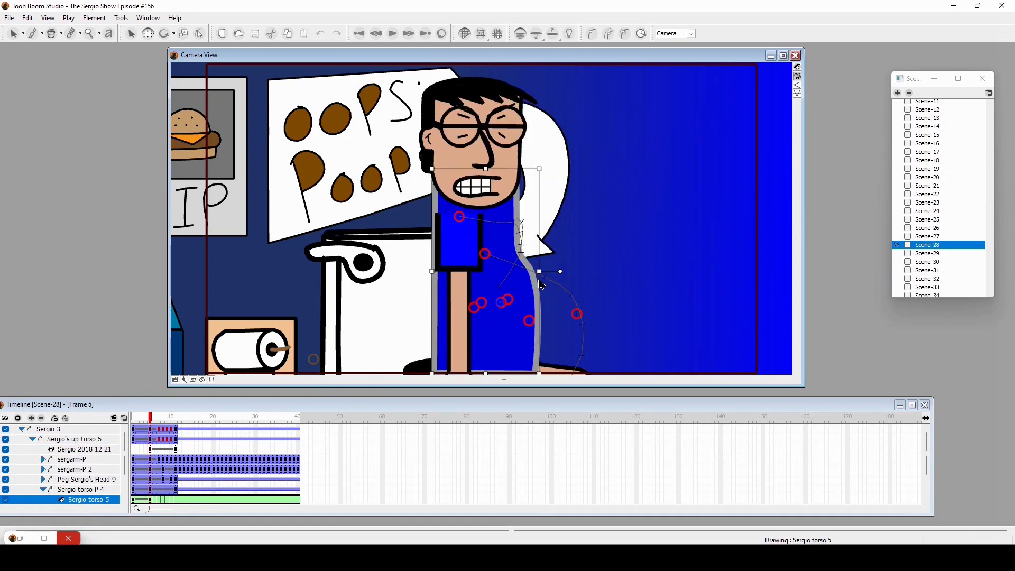
# - Step back and forth between frames 5 and 8 of Scene-28 to compare how the torso drawing bends during the fall
pyautogui.press('.')
pyautogui.press('.')
pyautogui.press(',')
pyautogui.press('.')
pyautogui.press('.')
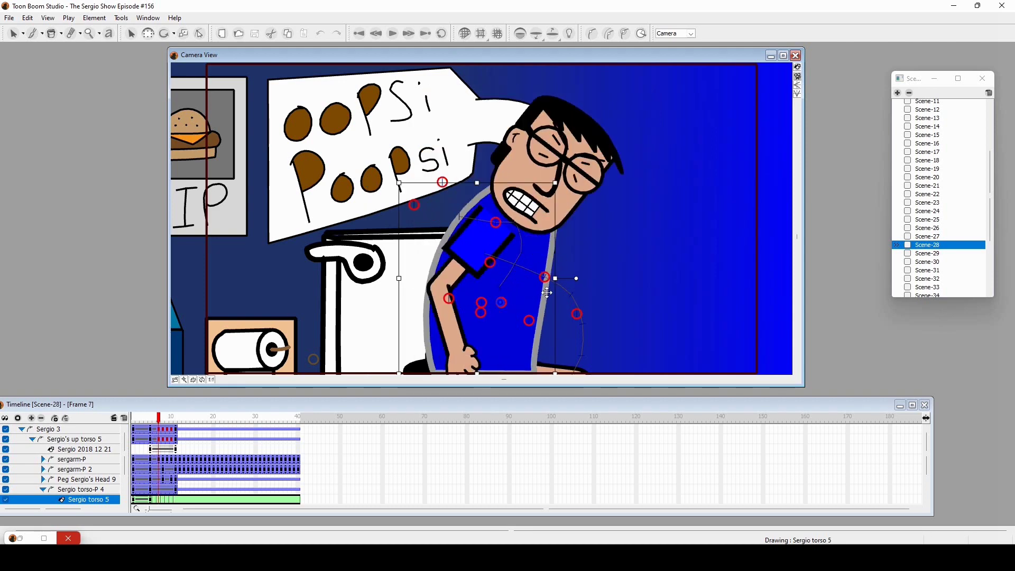
pyautogui.press('.')
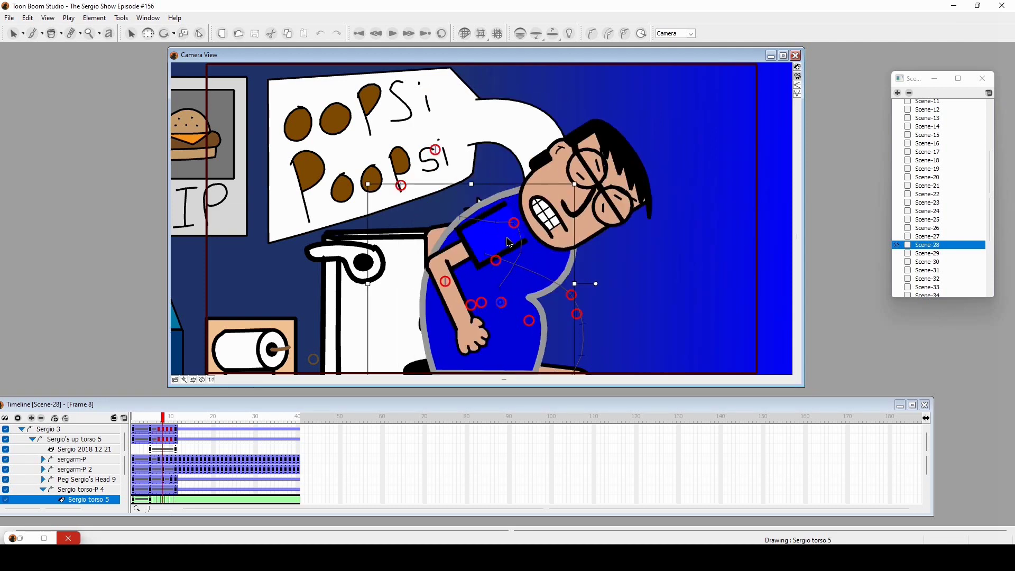
pyautogui.press(',')
pyautogui.press(',')
pyautogui.press('.')
pyautogui.press(',')
pyautogui.press('.')
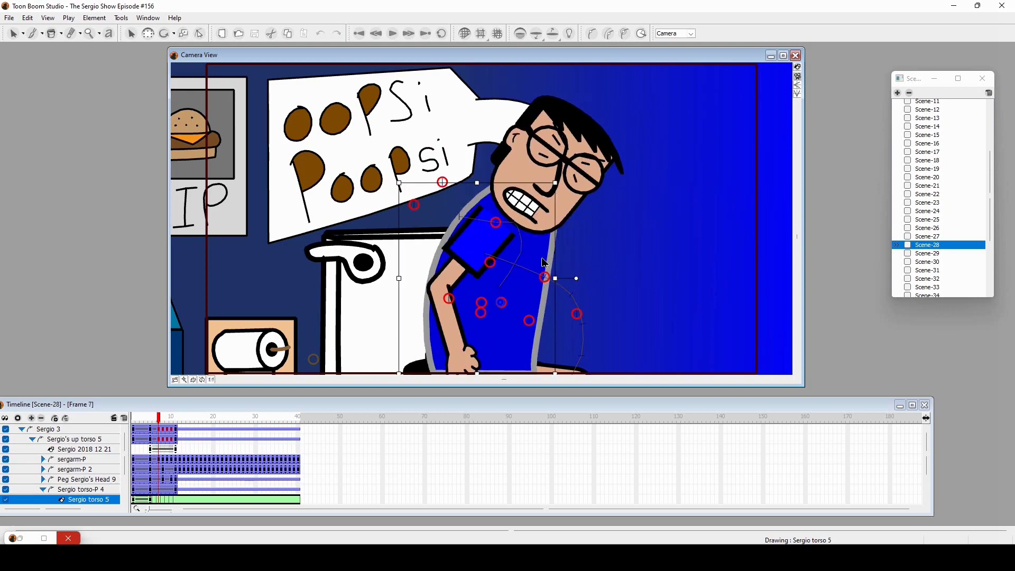
pyautogui.press('.')
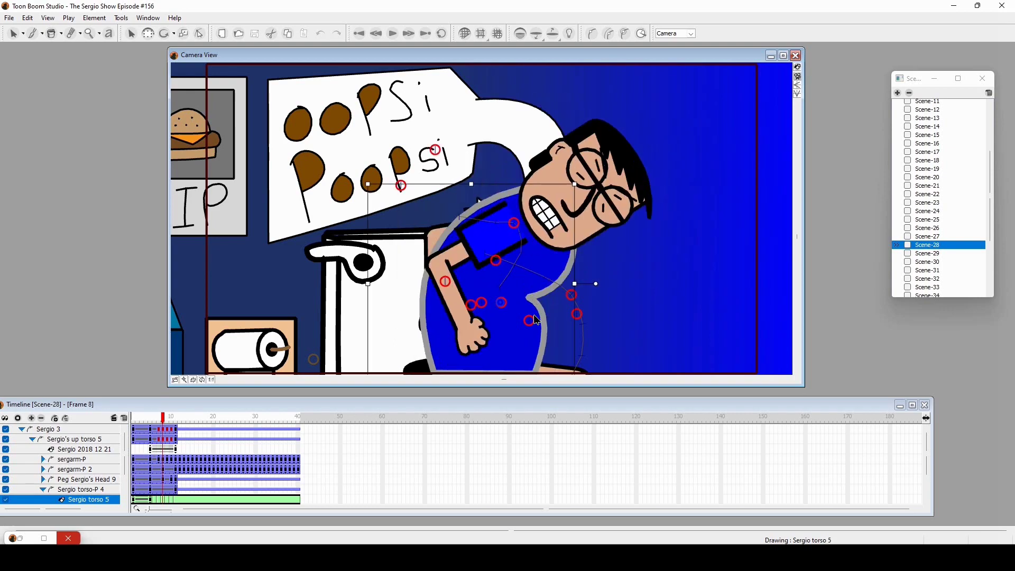
# - Step through the end of Scene-28's fall to frame 11, and scrub the remaining frames before returning to frame 2
pyautogui.press('.')
pyautogui.press('.')
pyautogui.press('.')
pyautogui.press('.')
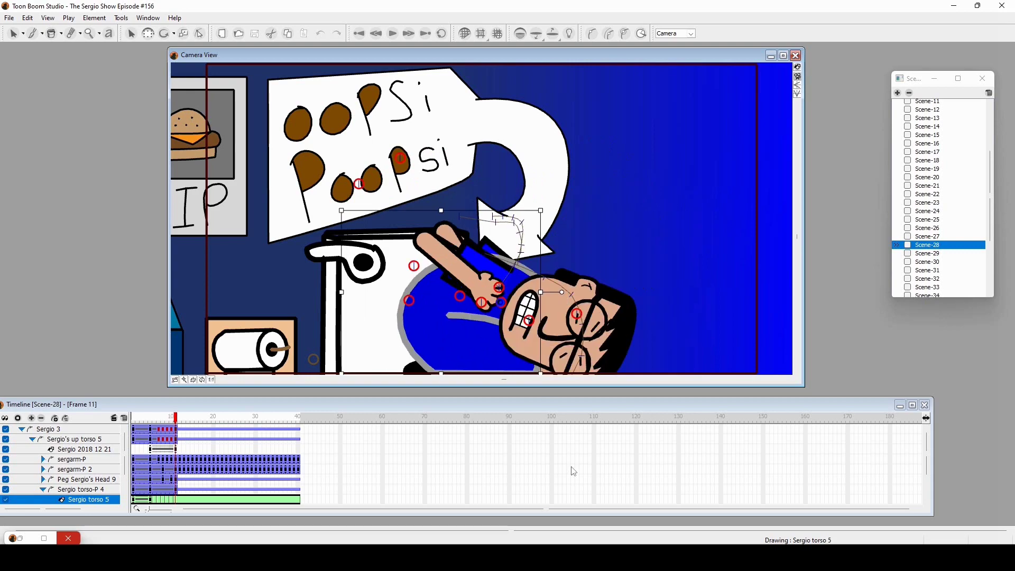
pyautogui.moveTo(164, 419); pyautogui.dragTo(282, 471)
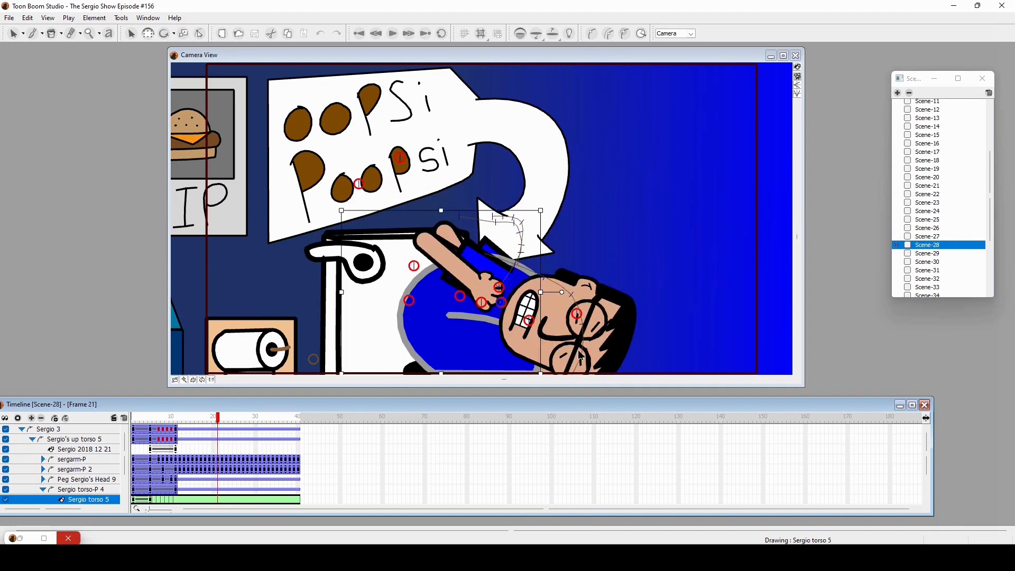
pyautogui.moveTo(242, 418); pyautogui.dragTo(285, 442)
pyautogui.moveTo(222, 423); pyautogui.dragTo(141, 420)
pyautogui.scroll(1, 730, 280)
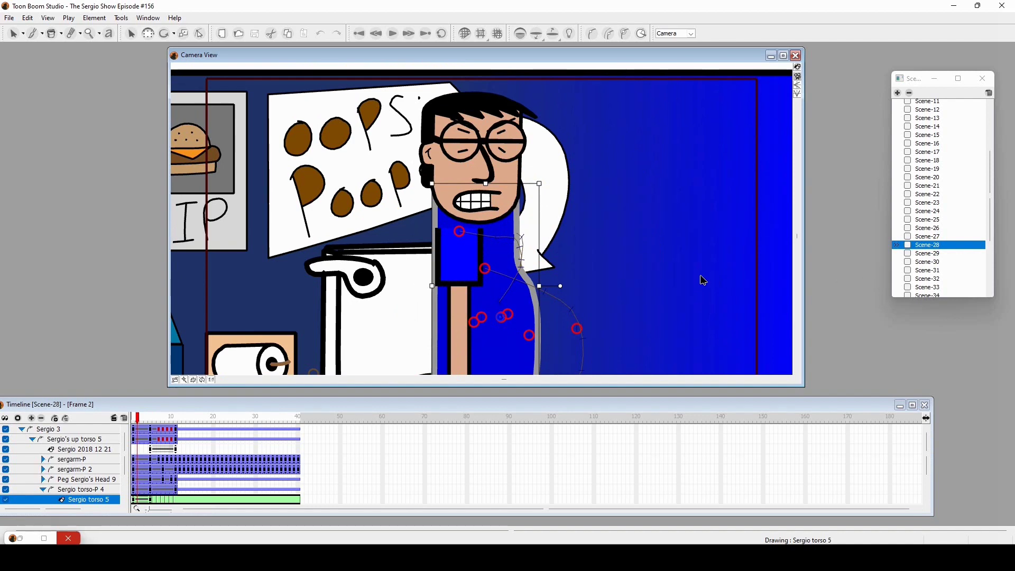
pyautogui.scroll(-1, 700, 277)
pyautogui.scroll(1, 695, 334)
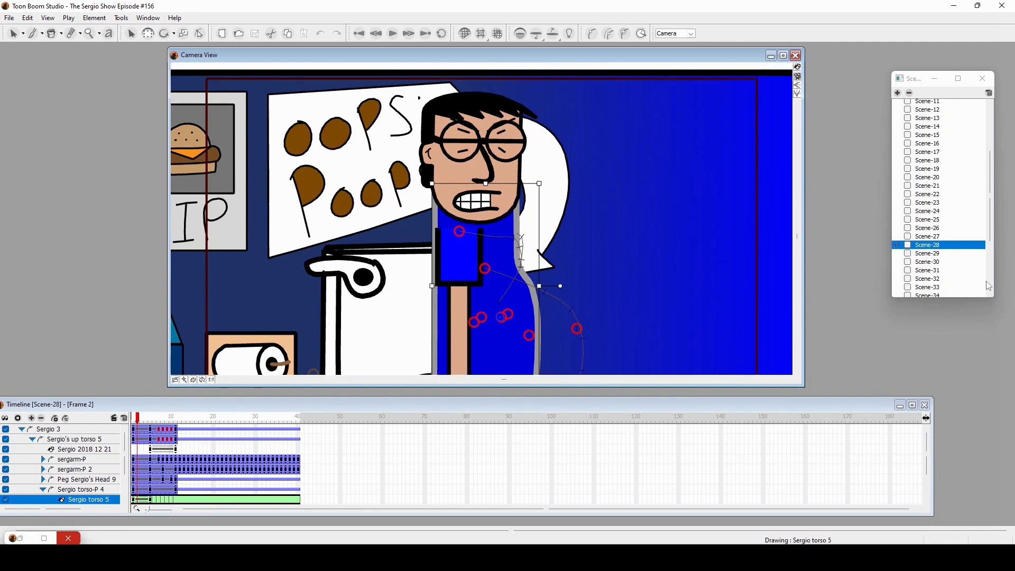
# - Open Scene-29 and scrub its timeline past the end to frame 45
pyautogui.click(942, 253)
pyautogui.moveTo(157, 418); pyautogui.dragTo(319, 417)
pyautogui.click(921, 256)
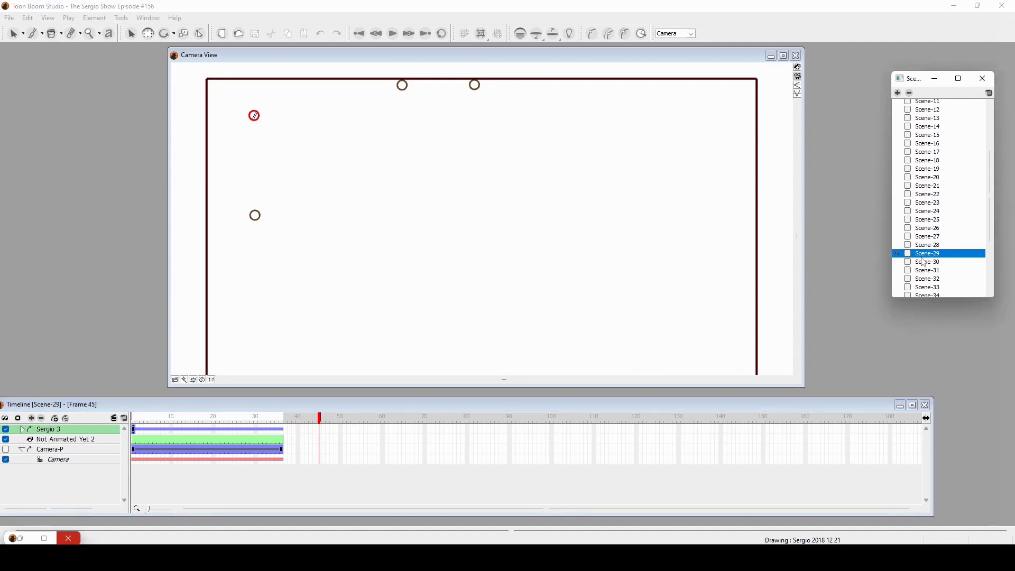
# - Open Scene-30's hand close-up, and scrub Scene-31's close-up of the eyes to frame 113
pyautogui.click(930, 262)
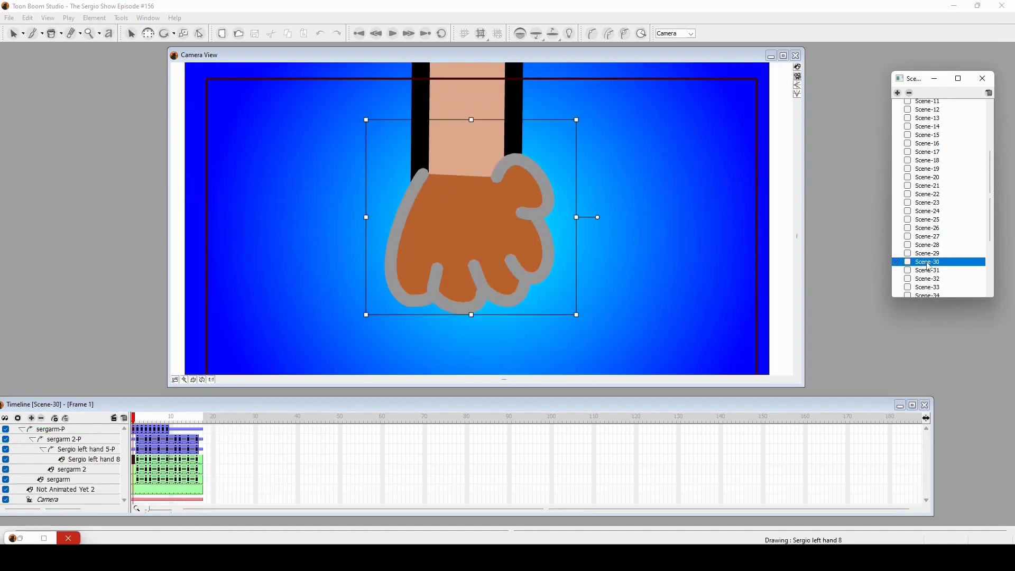
pyautogui.click(928, 272)
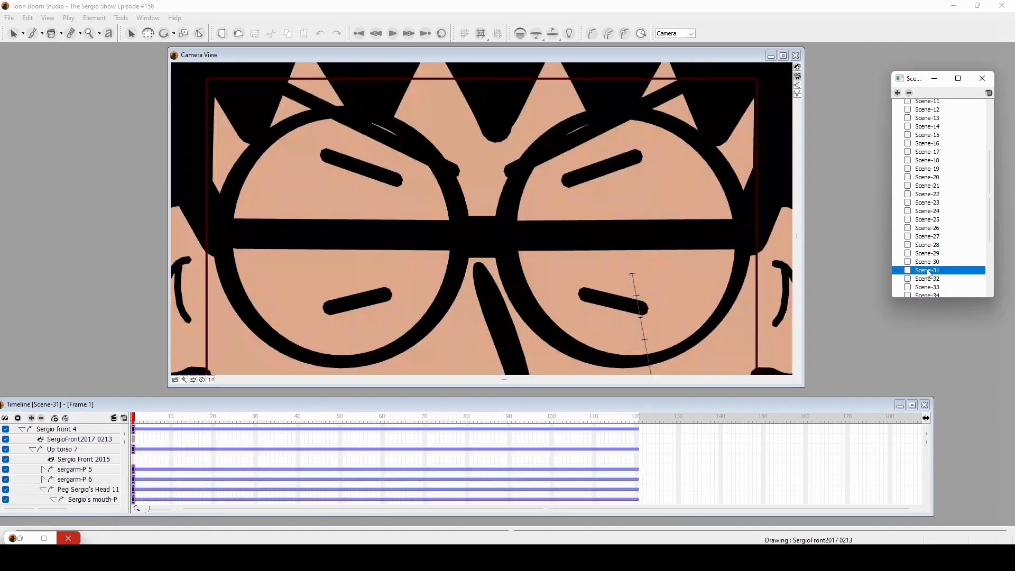
pyautogui.moveTo(148, 417); pyautogui.dragTo(612, 442)
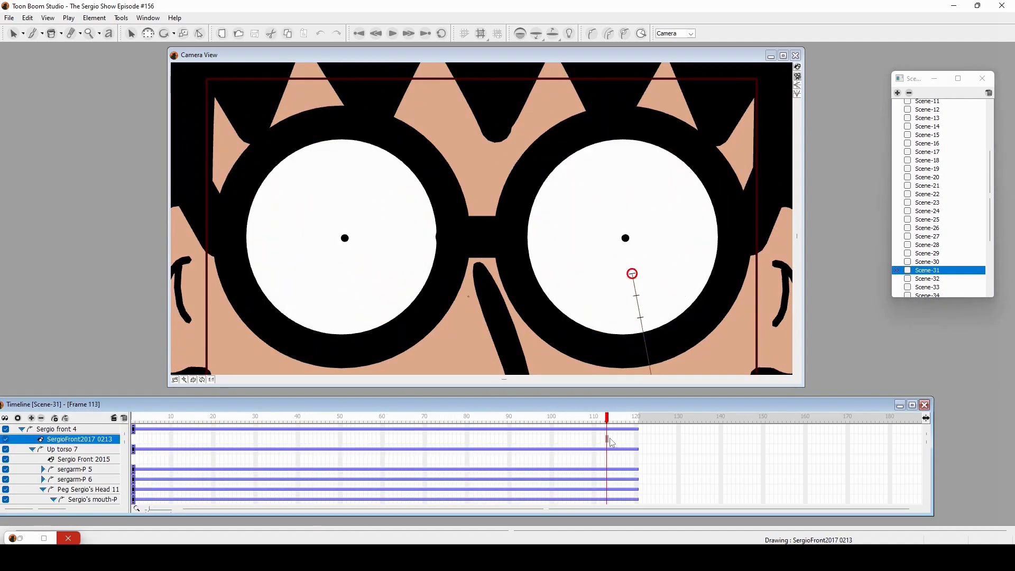
# - Open Scene-32 and scrub the character's fall to frame 36, and review it again to frame 25 before returning to frame 1
pyautogui.click(932, 280)
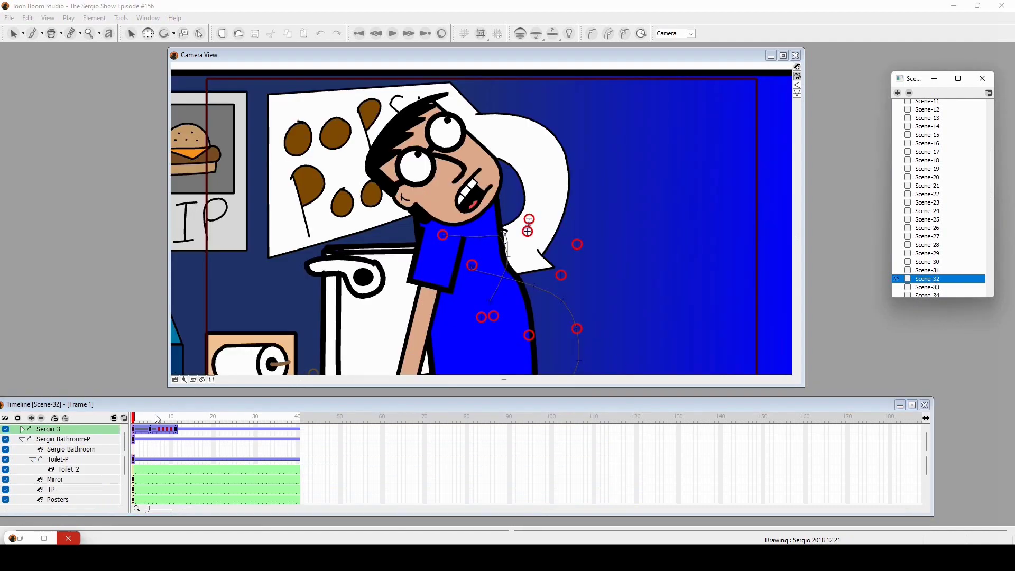
pyautogui.moveTo(159, 438); pyautogui.dragTo(189, 455)
pyautogui.moveTo(245, 454); pyautogui.dragTo(282, 457)
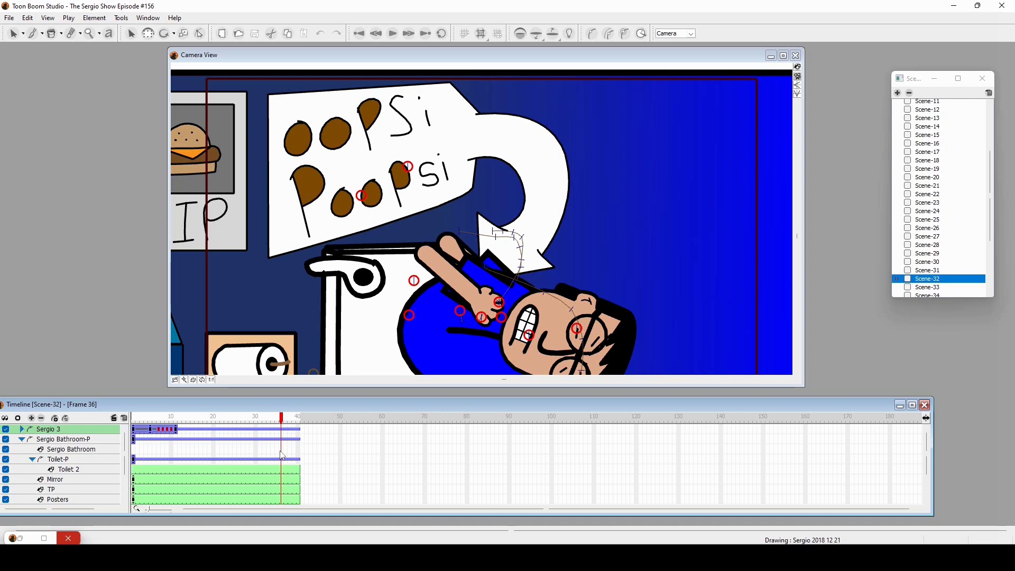
pyautogui.moveTo(146, 418); pyautogui.dragTo(236, 429)
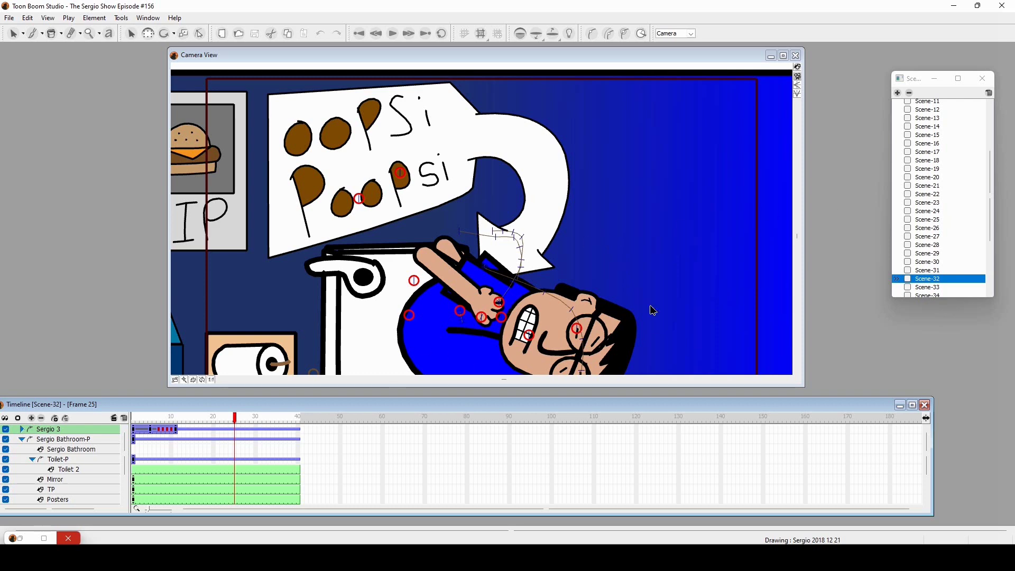
pyautogui.moveTo(259, 423); pyautogui.dragTo(29, 439)
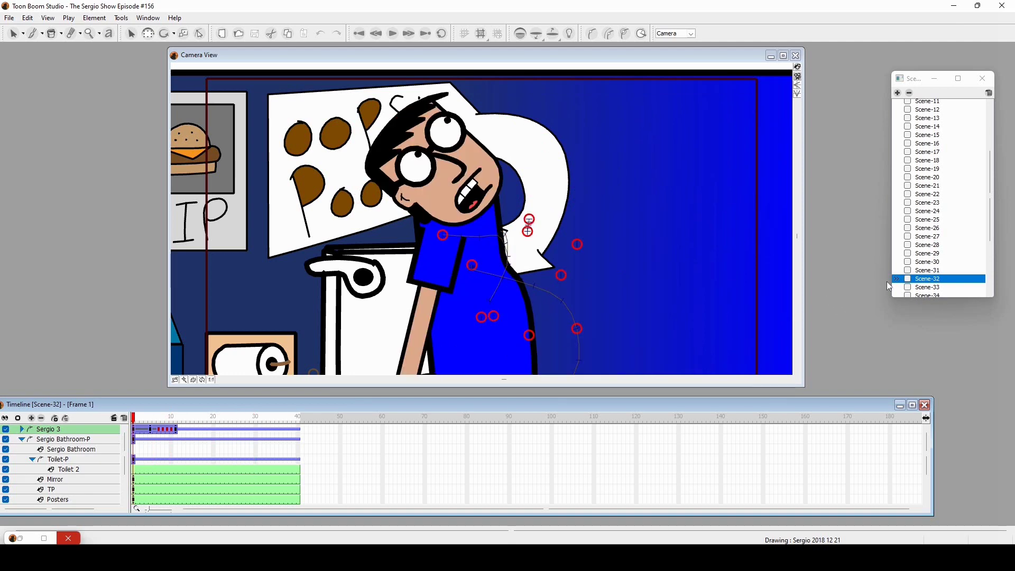
# - Open Scene-33, expand the Drawing 2-P peg to select Drawing 2, and scrub the screaming face to frame 57
pyautogui.scroll(-1, 926, 245)
pyautogui.click(924, 256)
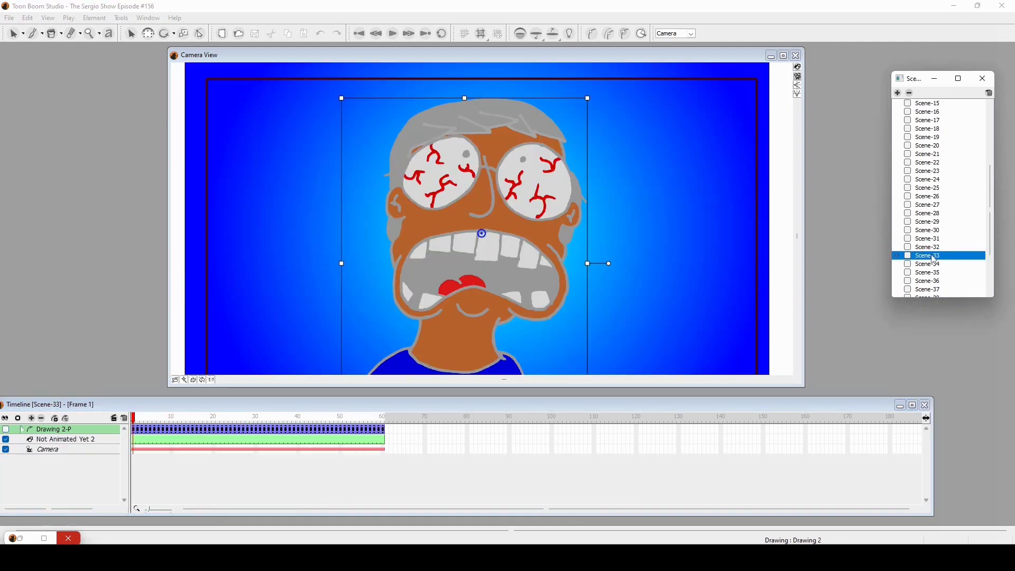
pyautogui.click(378, 353)
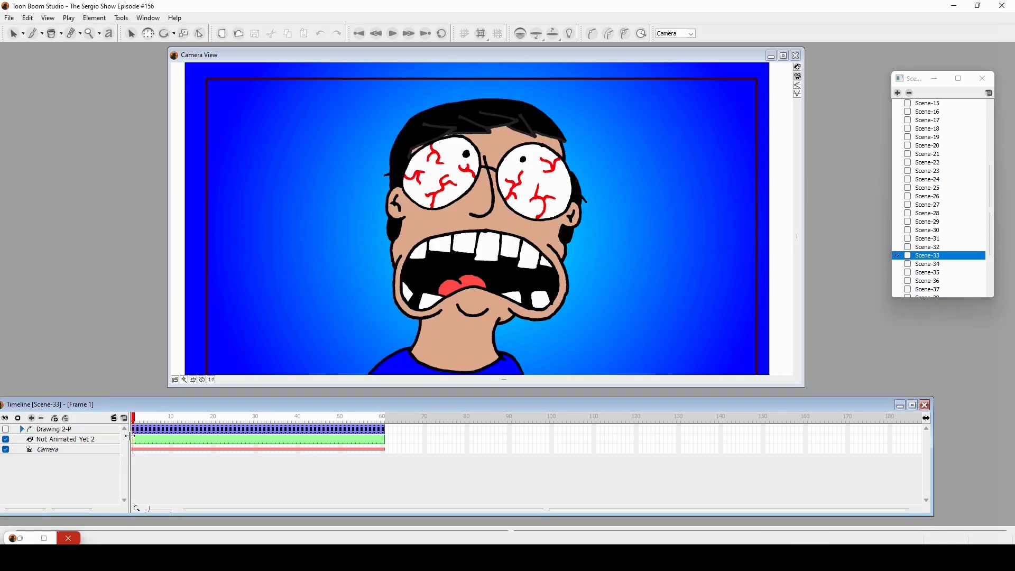
pyautogui.click(23, 430)
pyautogui.click(88, 444)
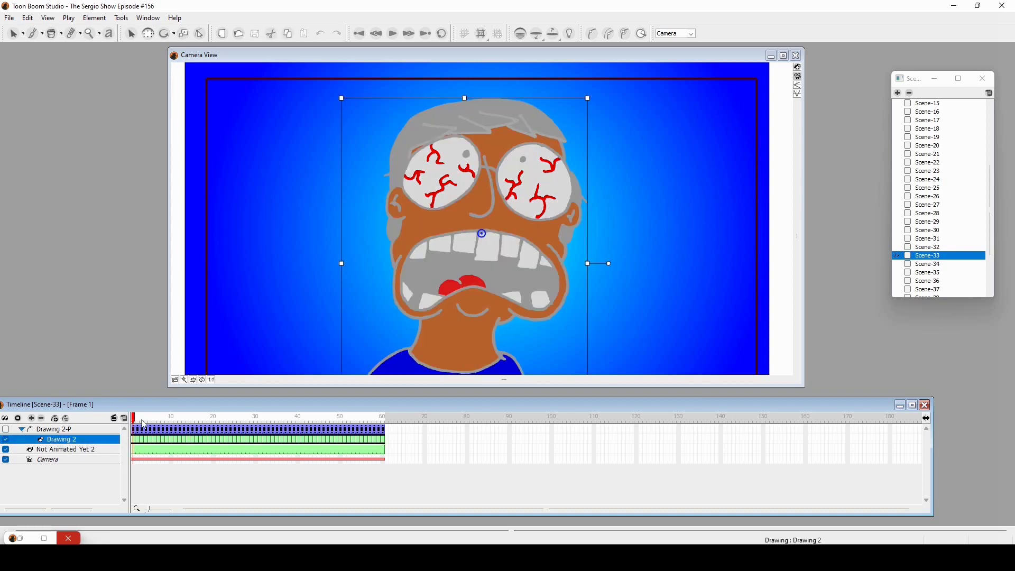
pyautogui.moveTo(144, 425); pyautogui.dragTo(151, 423)
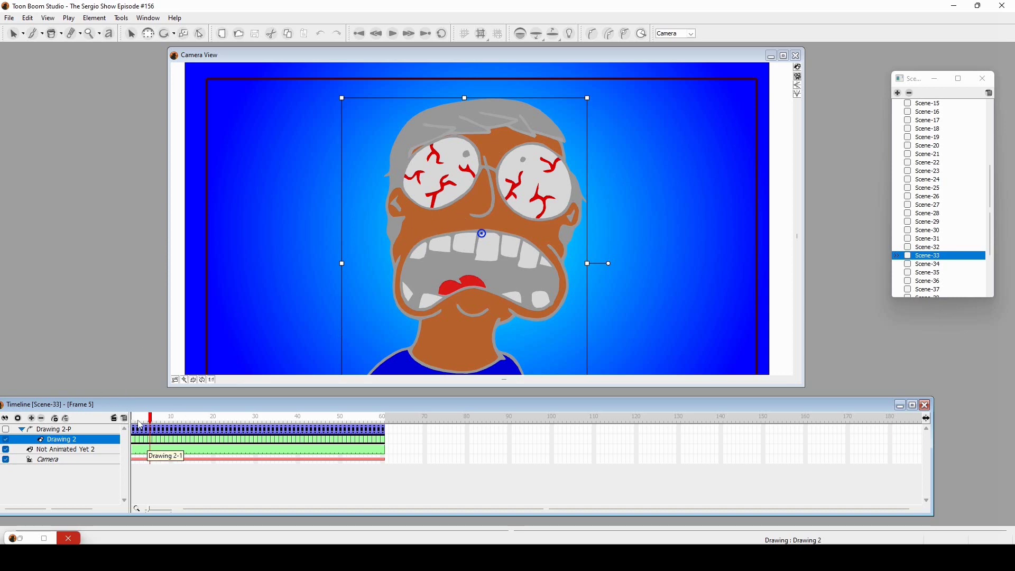
pyautogui.moveTo(137, 417); pyautogui.dragTo(370, 429)
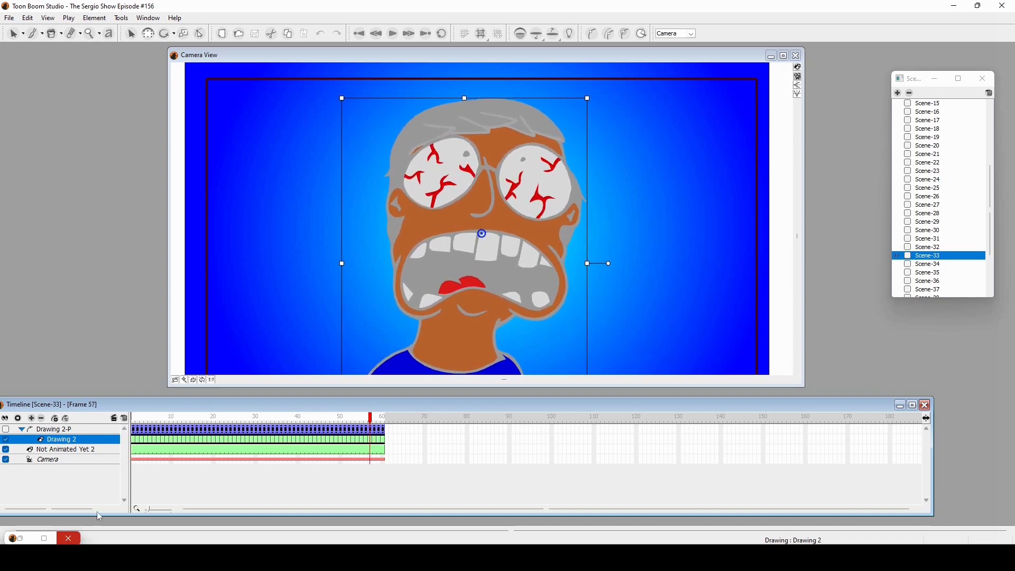
# - Scrub Scene-34's screaming close-up to frame 104, and Scene-35's front view of the screaming face to frame 114
pyautogui.click(924, 265)
pyautogui.moveTo(151, 431)
pyautogui.mouseDown()
pyautogui.moveTo(149, 439)
pyautogui.moveTo(569, 473)
pyautogui.mouseUp()
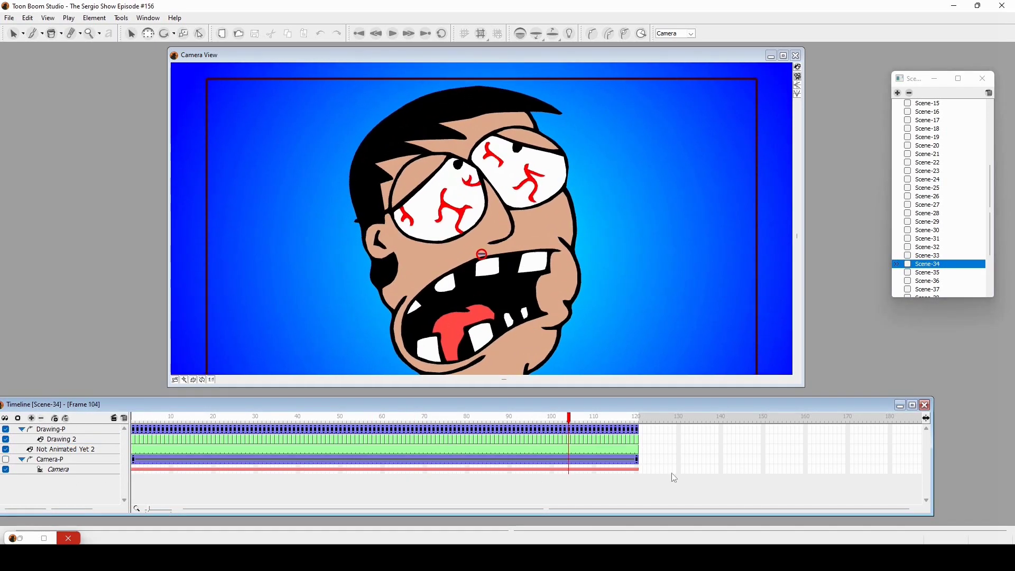
pyautogui.click(927, 273)
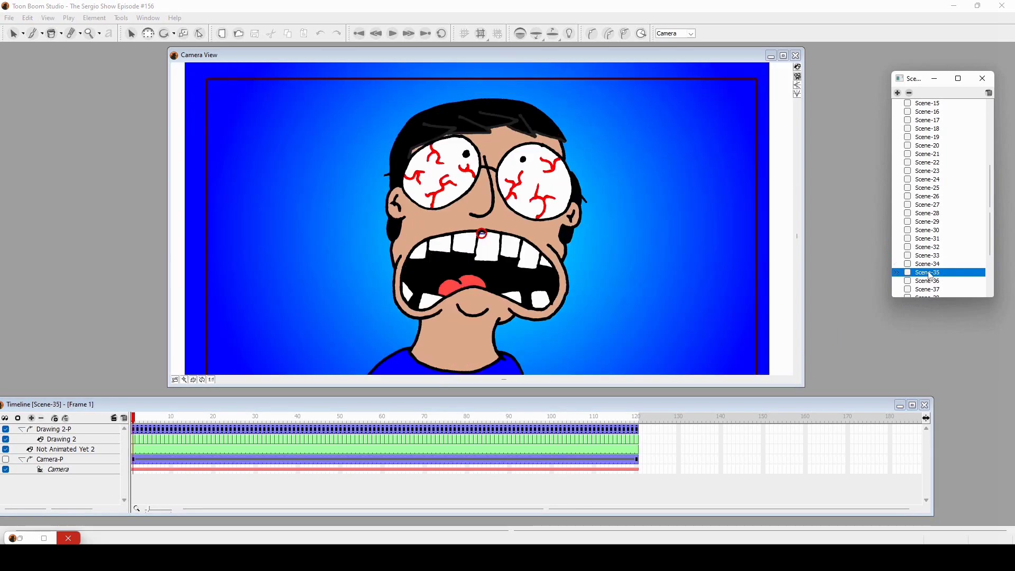
pyautogui.moveTo(205, 406); pyautogui.dragTo(177, 399)
pyautogui.moveTo(175, 411); pyautogui.dragTo(594, 476)
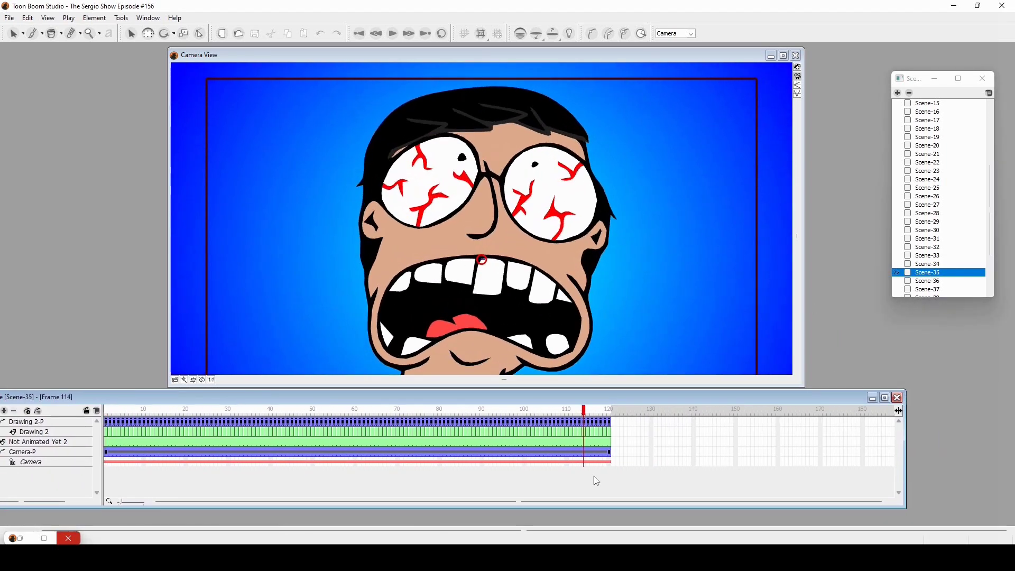
# - Scrub Scene-36's sizzle animation to frame 34, and open Scene-37's "12 Hours Later!!!" title card
pyautogui.click(927, 281)
pyautogui.moveTo(167, 412); pyautogui.dragTo(245, 410)
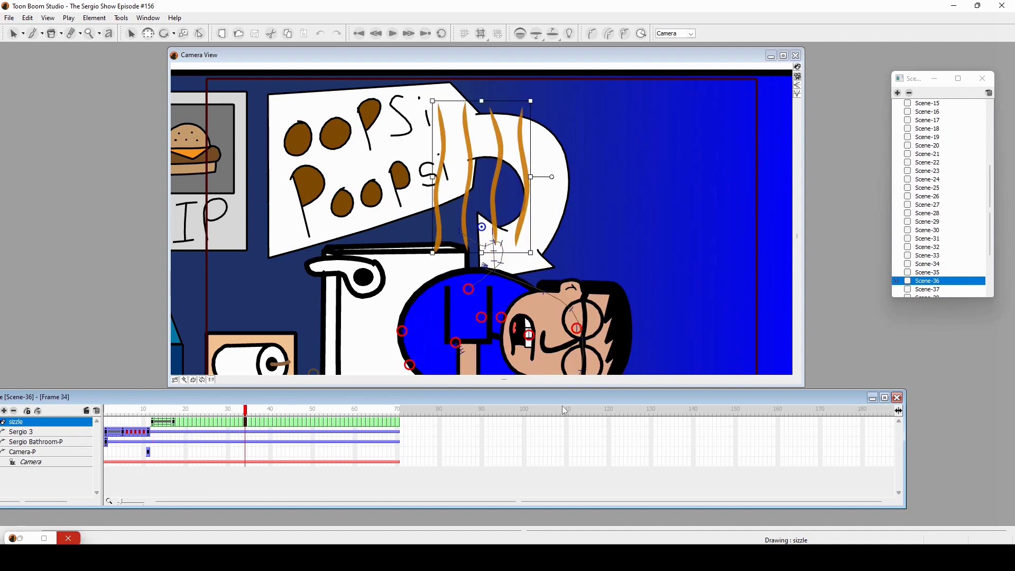
pyautogui.scroll(-4, 599, 302)
pyautogui.scroll(5, 600, 302)
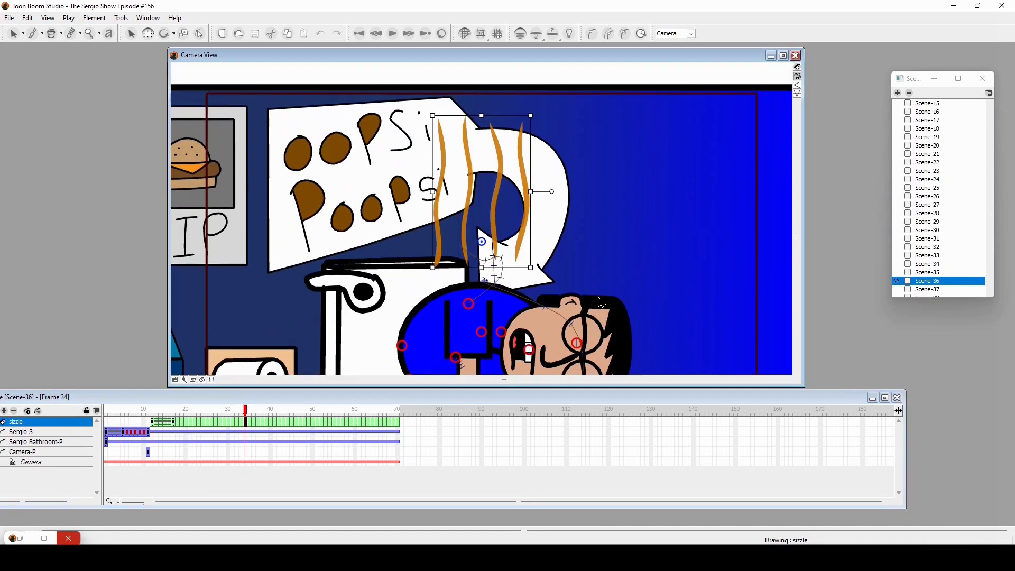
pyautogui.scroll(-2, 602, 302)
pyautogui.scroll(-1, 939, 260)
pyautogui.click(939, 260)
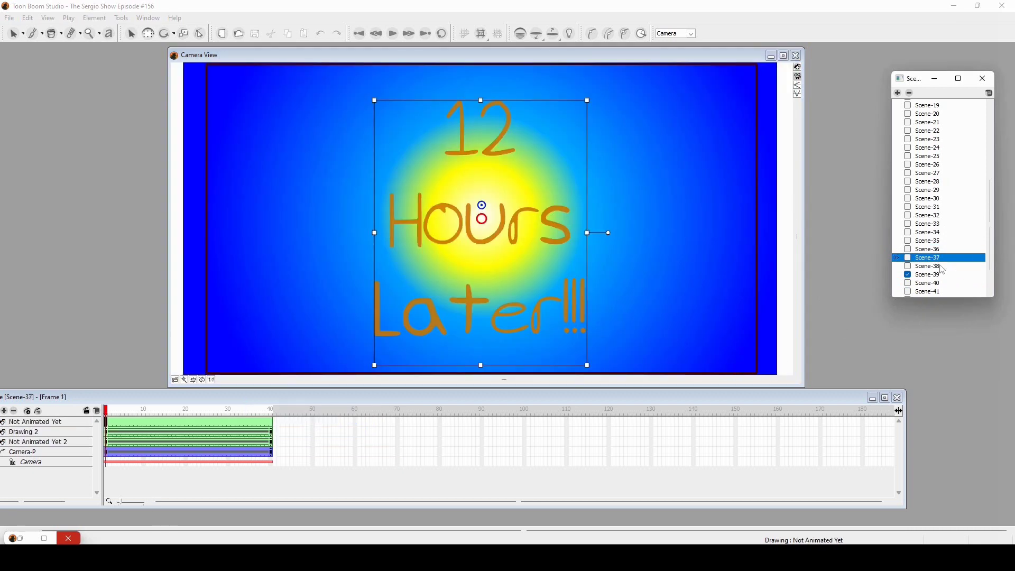
# - Open Scene-38 and scrub the character lying on the floor to frame 69, again to frame 66, and on to frame 400
pyautogui.click(930, 265)
pyautogui.click(229, 422)
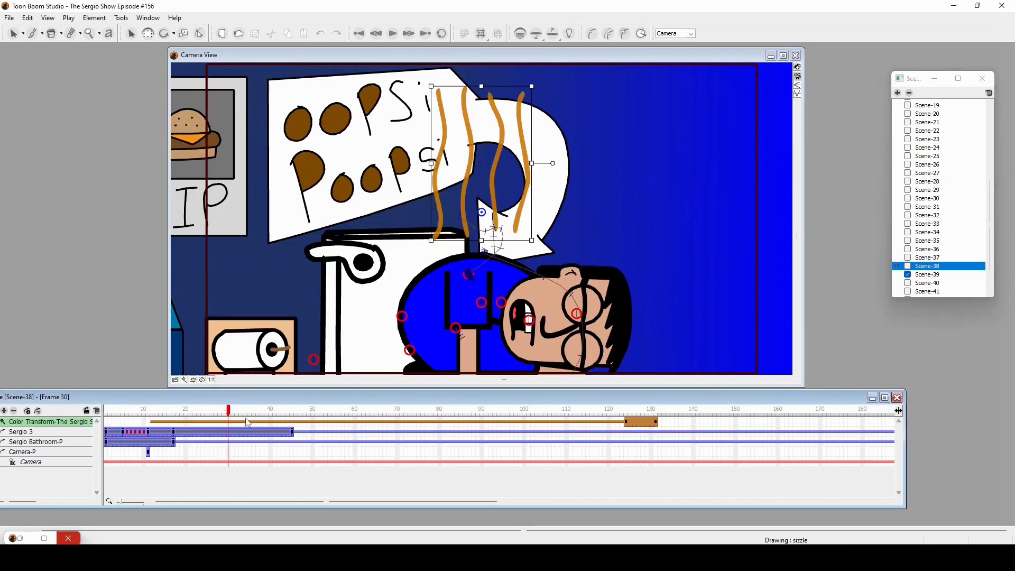
pyautogui.moveTo(246, 418); pyautogui.dragTo(393, 447)
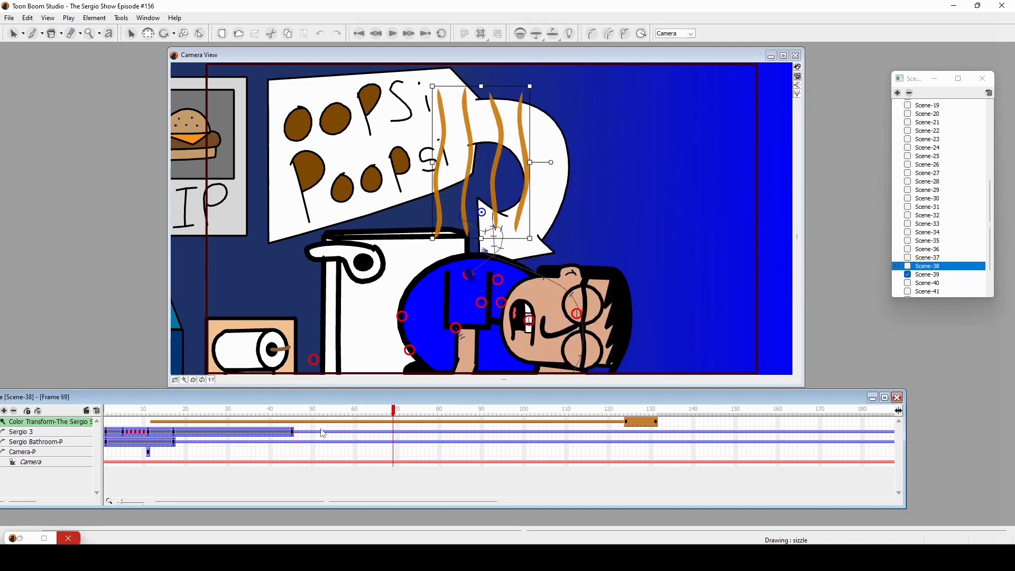
pyautogui.moveTo(136, 416); pyautogui.dragTo(381, 418)
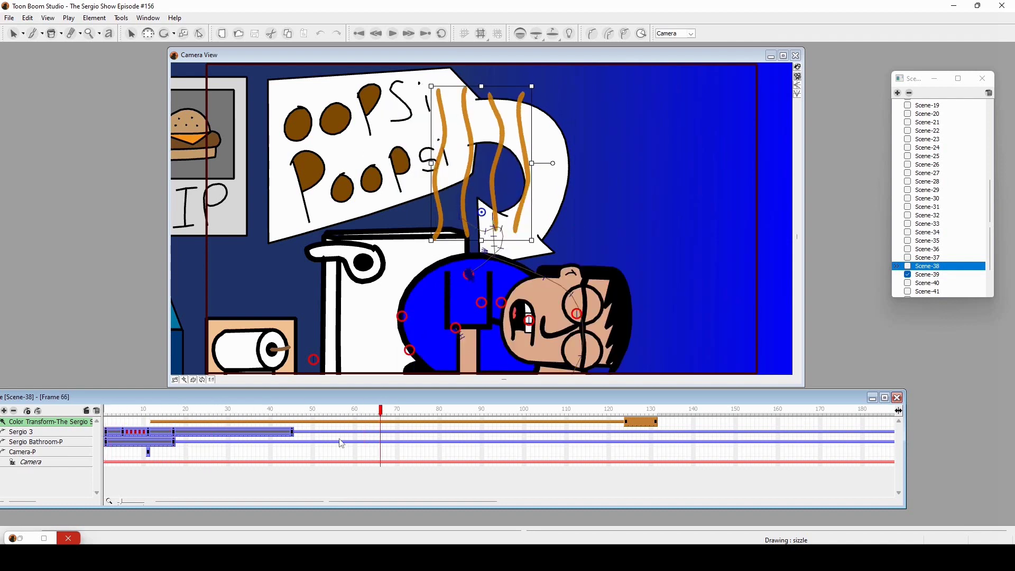
pyautogui.moveTo(120, 420); pyautogui.dragTo(624, 451)
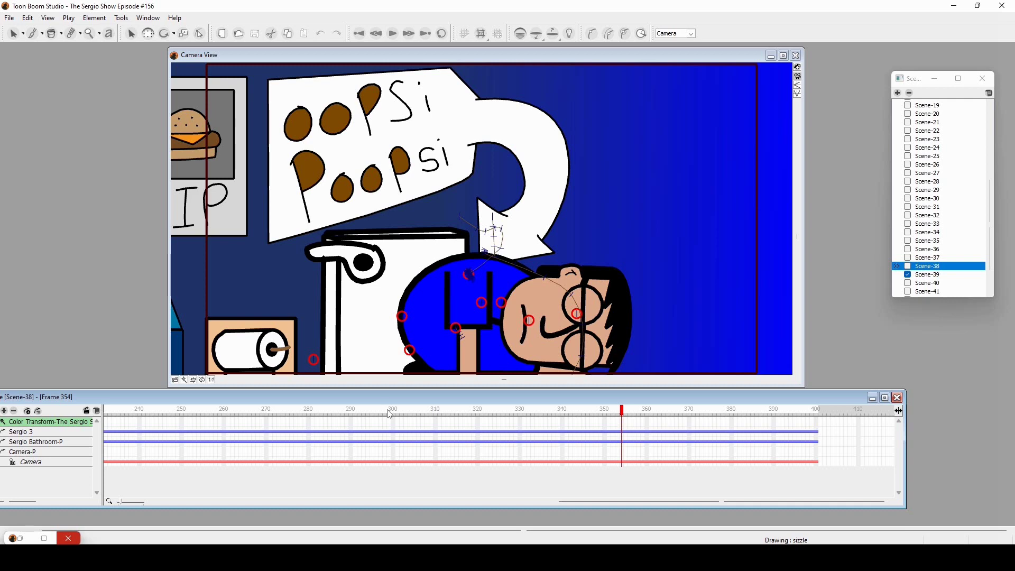
pyautogui.moveTo(390, 415); pyautogui.dragTo(821, 462)
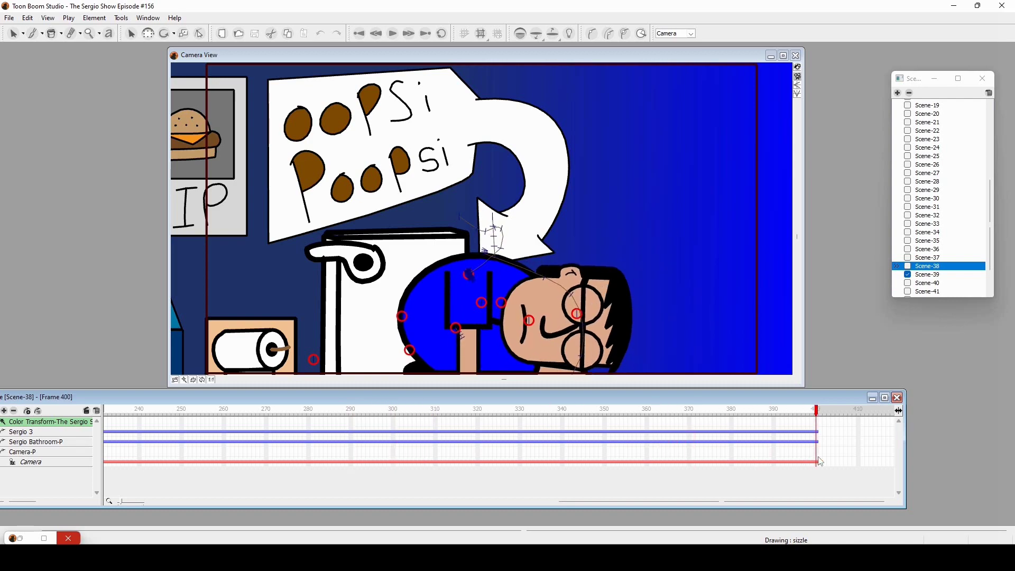